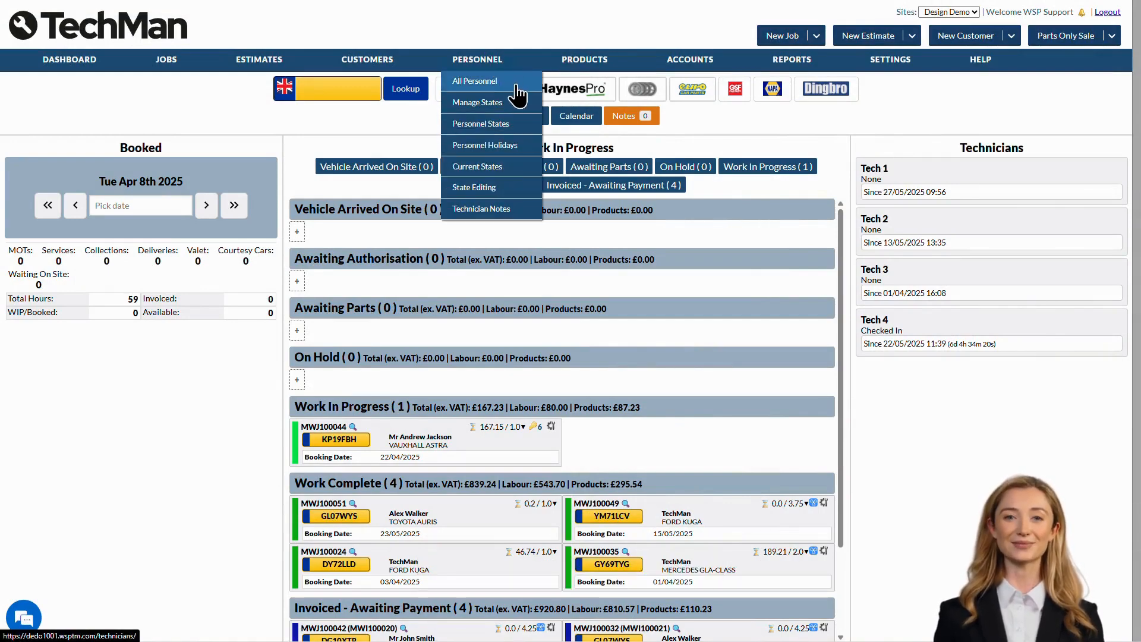
Open the All Personnel list showing technicians Tech 1 to Tech 4
click(516, 85)
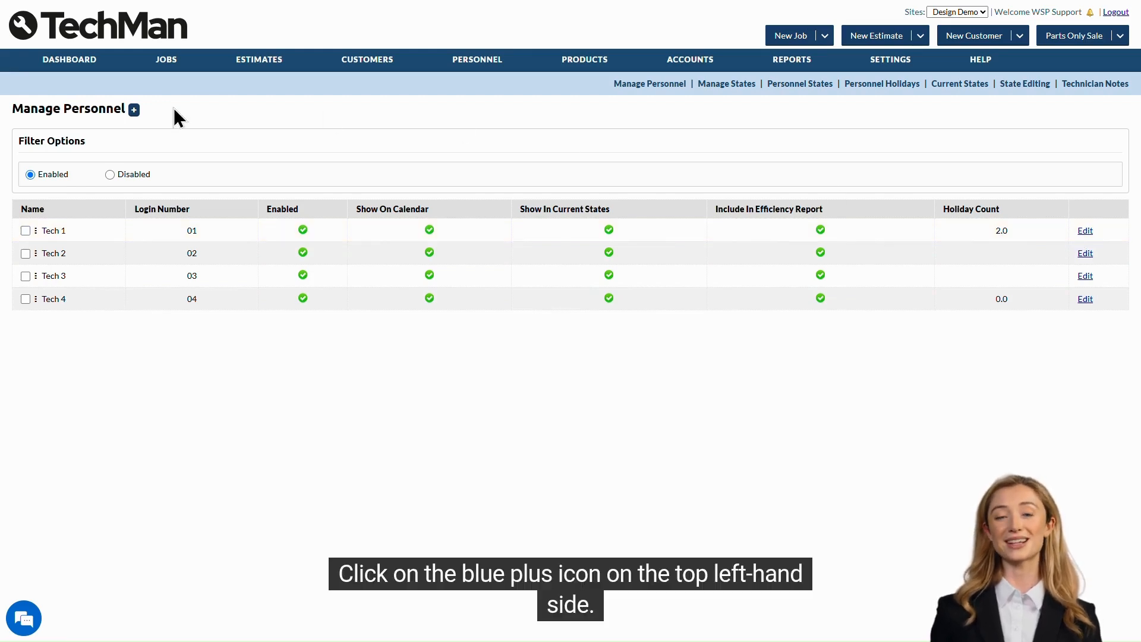
Add a new personnel record for site Design Demo with first name 'Tech'
click(136, 109)
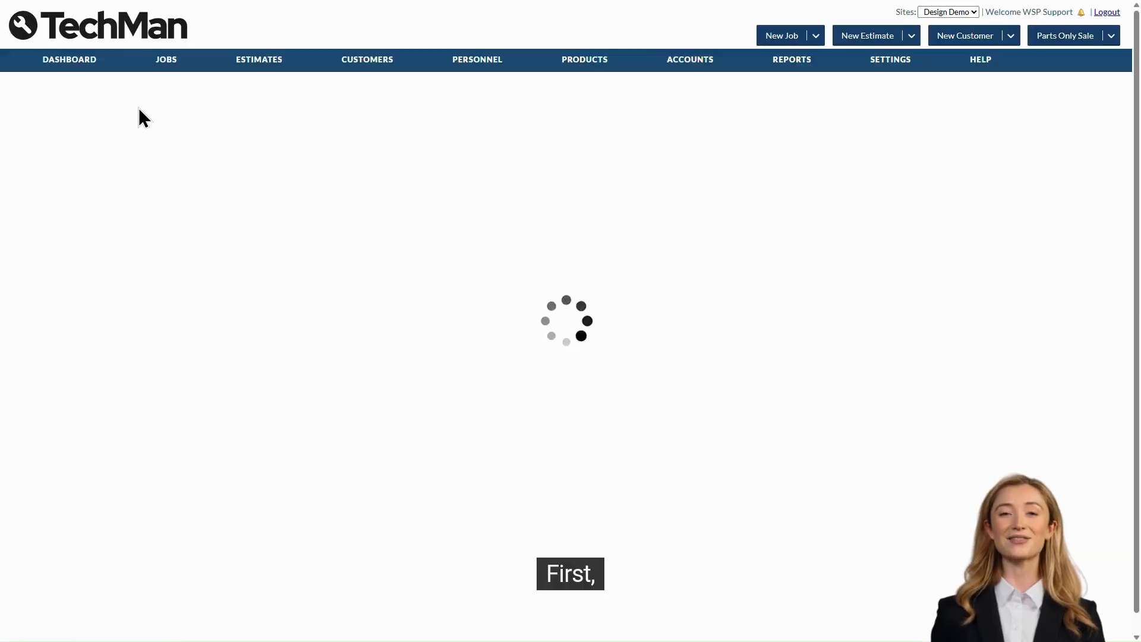
click(186, 187)
click(195, 233)
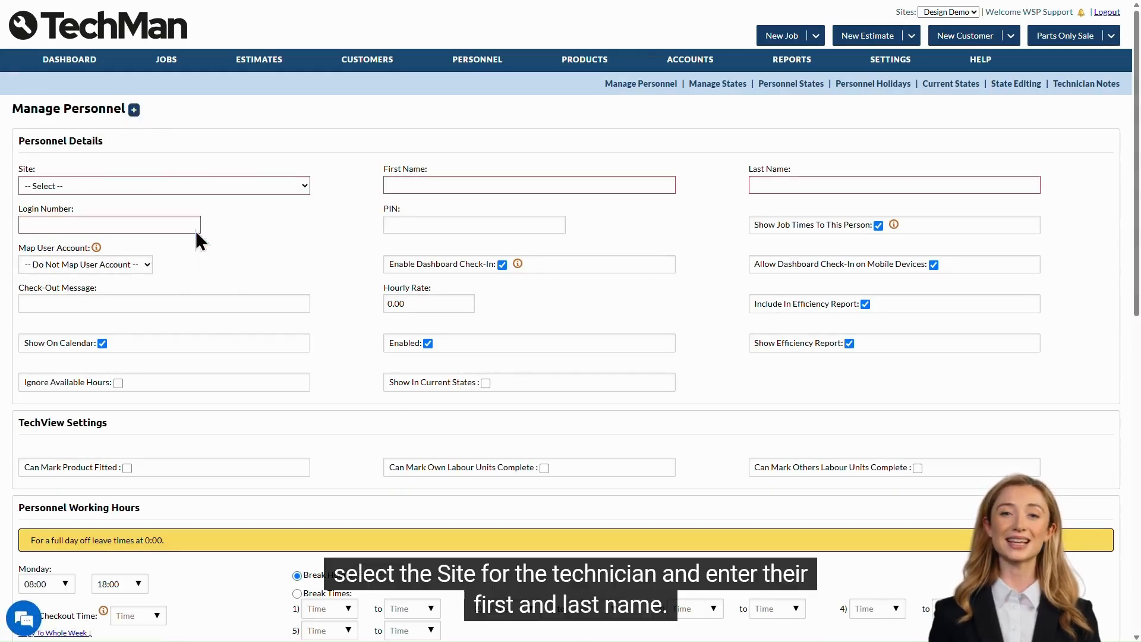
click(421, 185)
text(T)
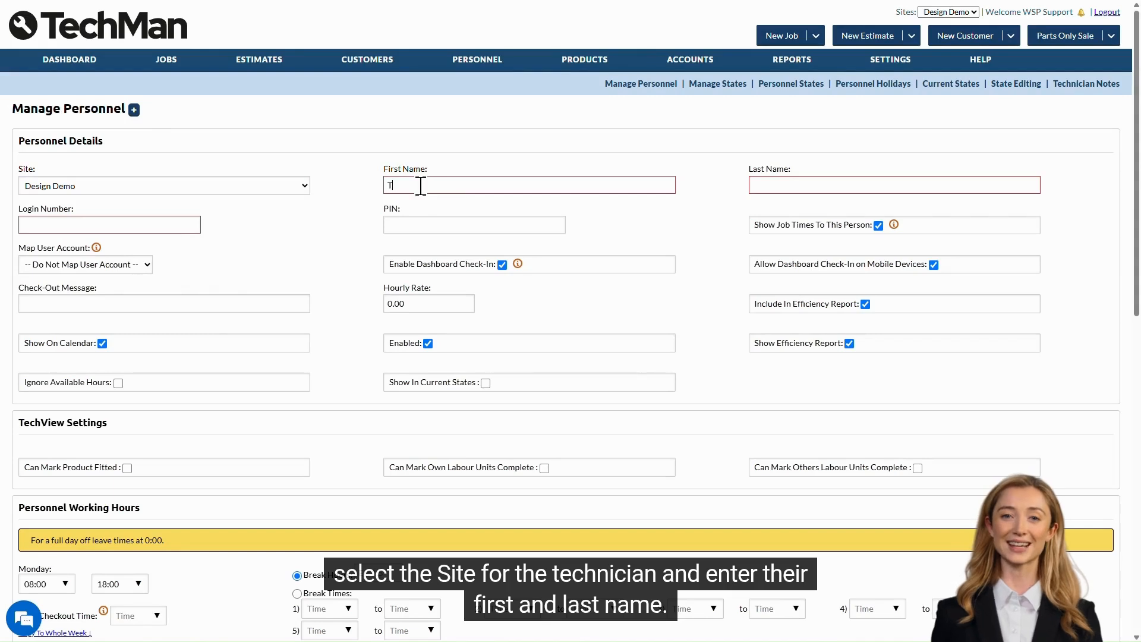
text(ech)
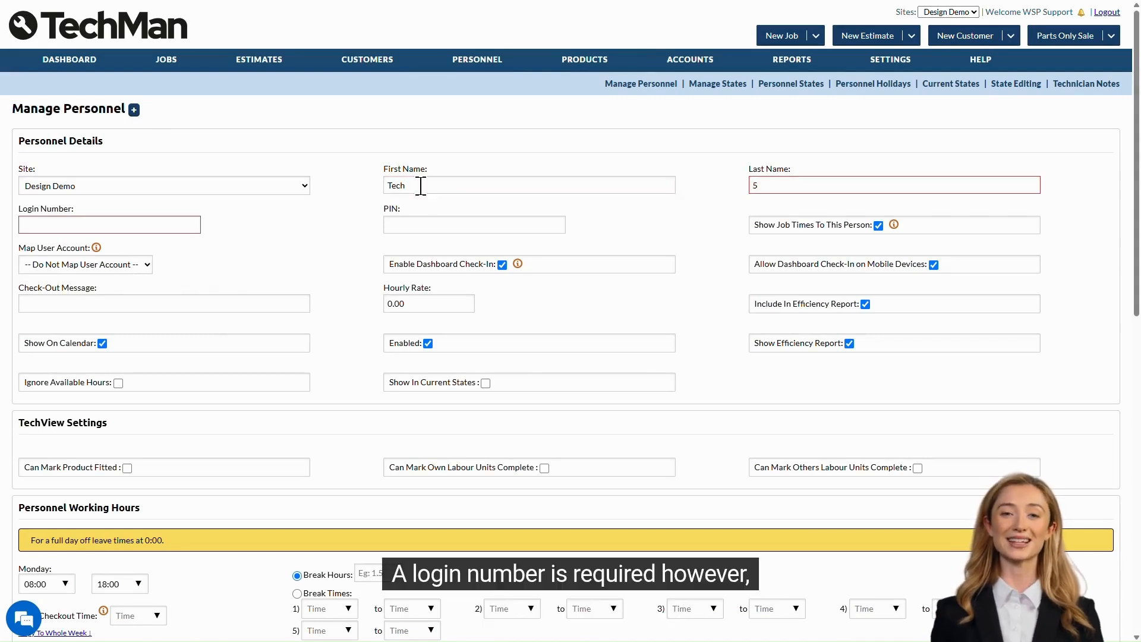
Set the technician's login number to 05 and hourly rate to 60
click(156, 220)
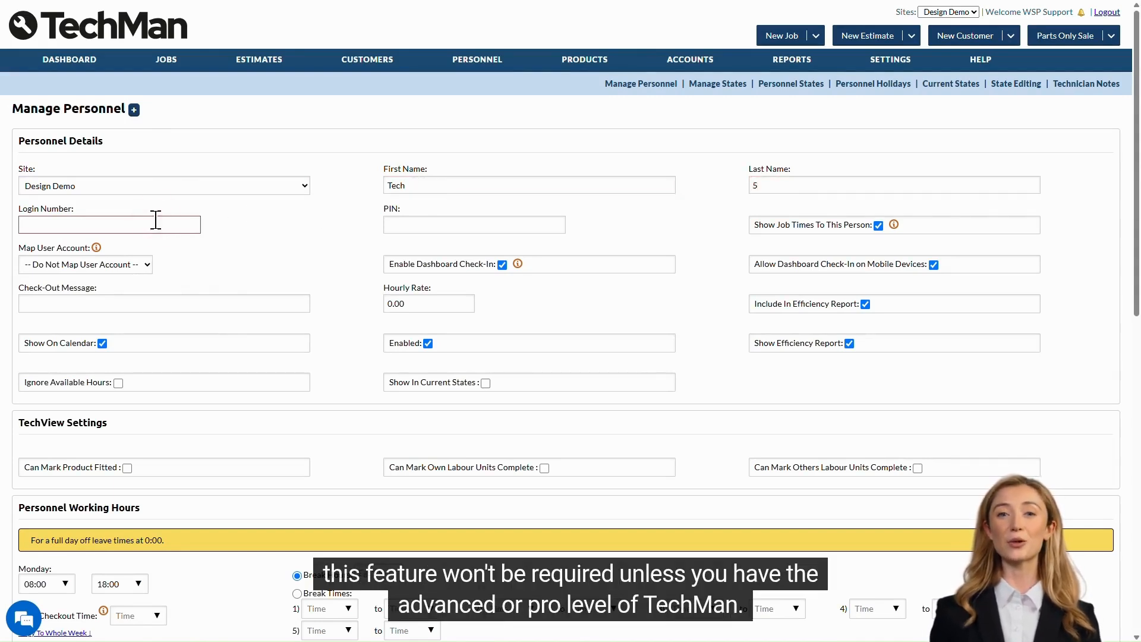
text(05)
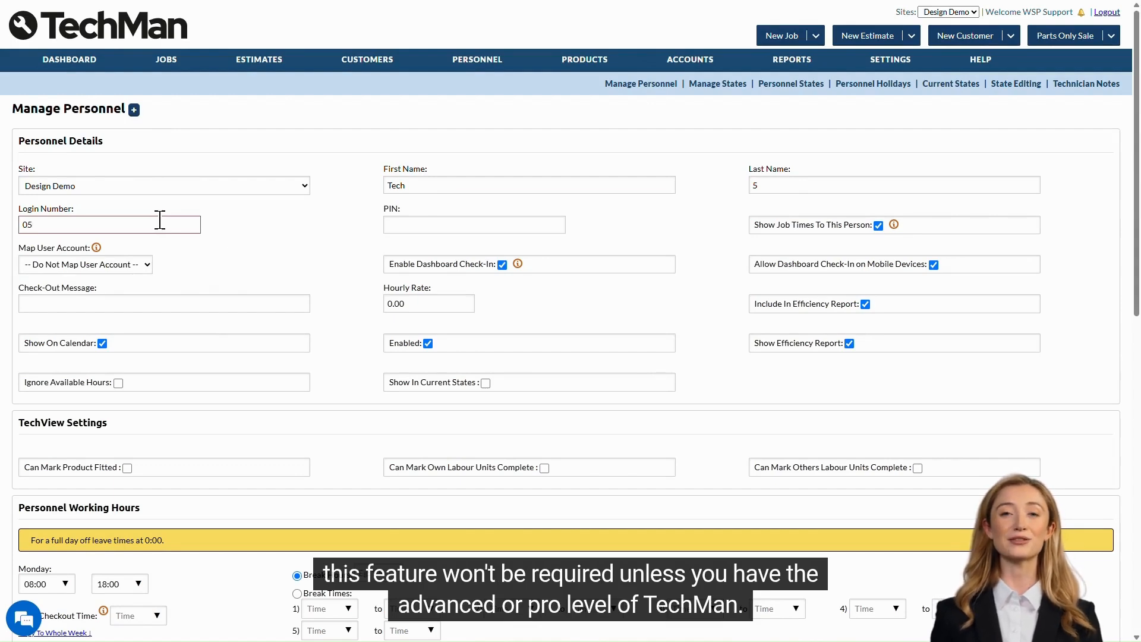
click(270, 223)
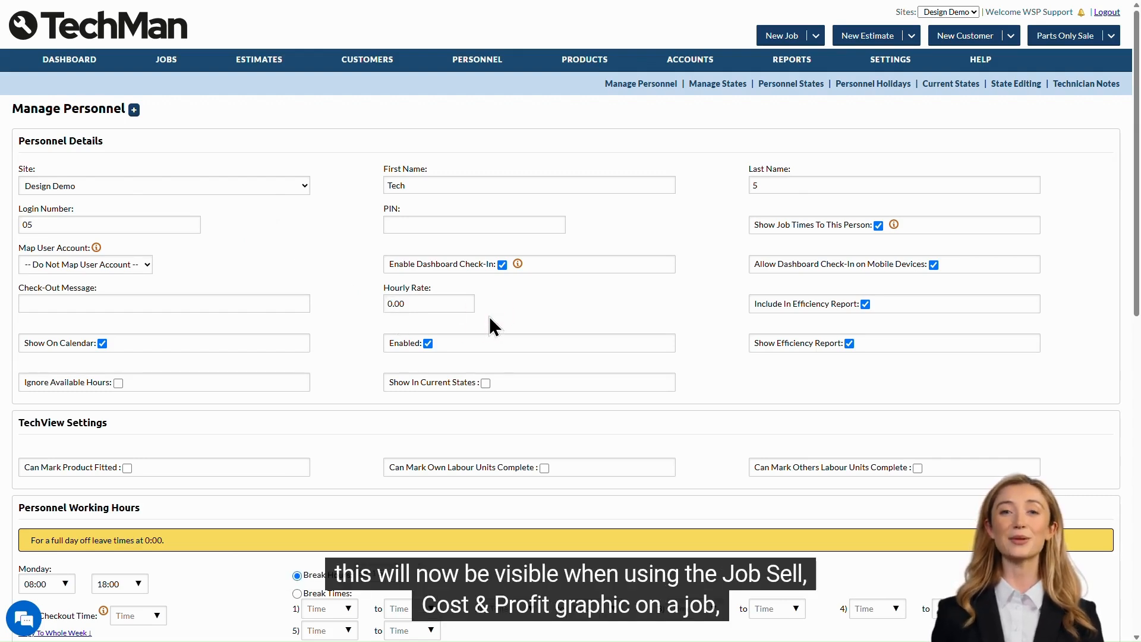
drag(454, 303, 357, 303)
text(60)
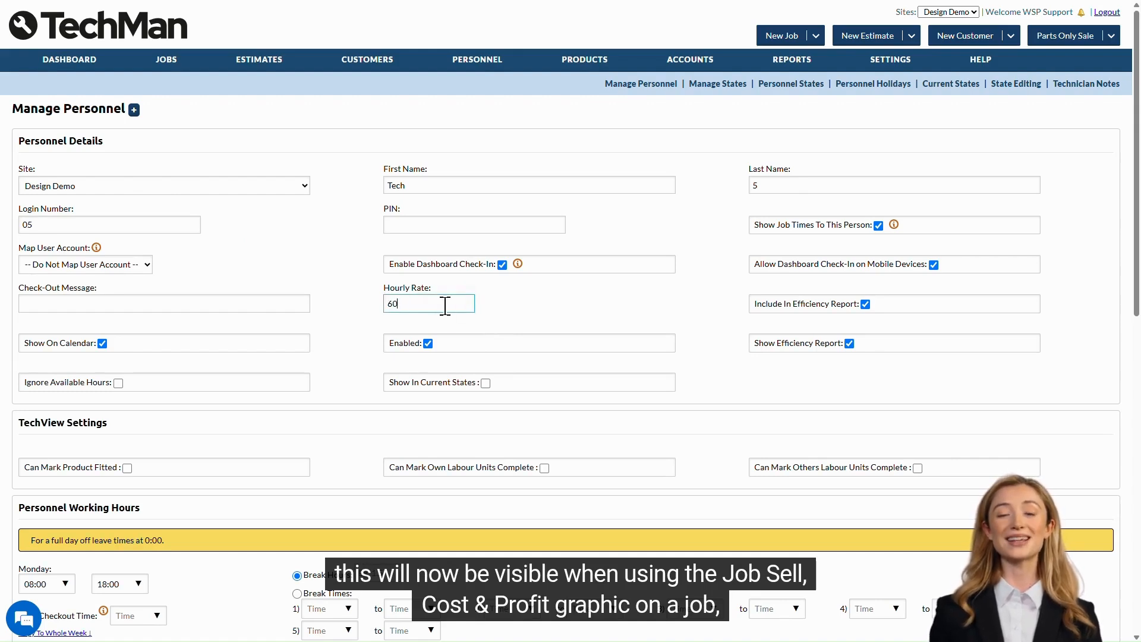
click(495, 308)
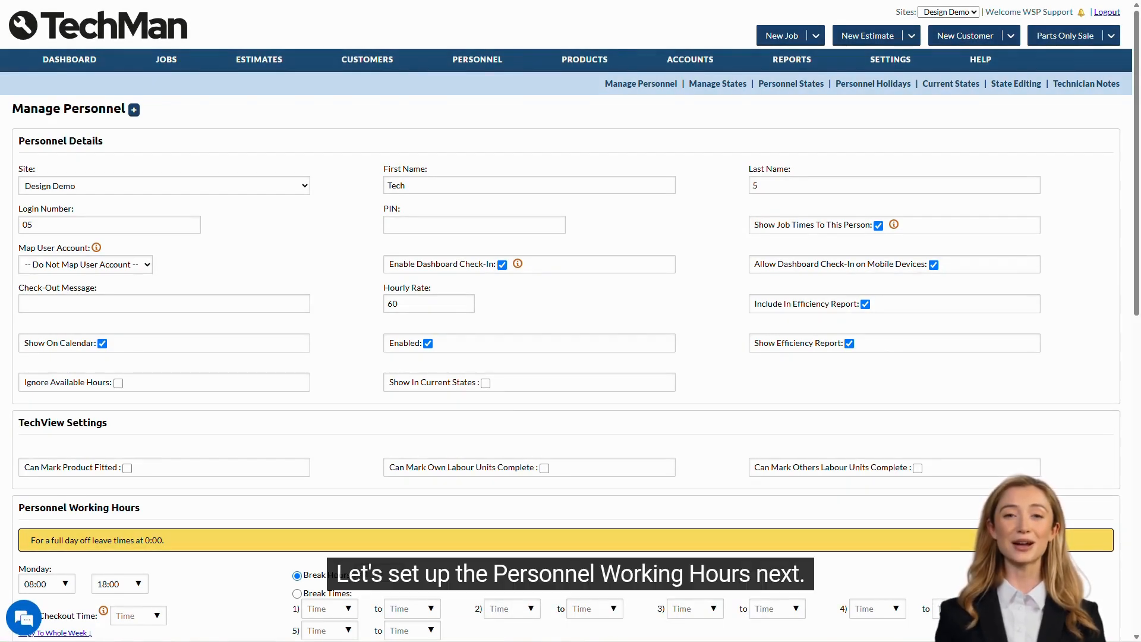
scroll(1091, 331, down, 7)
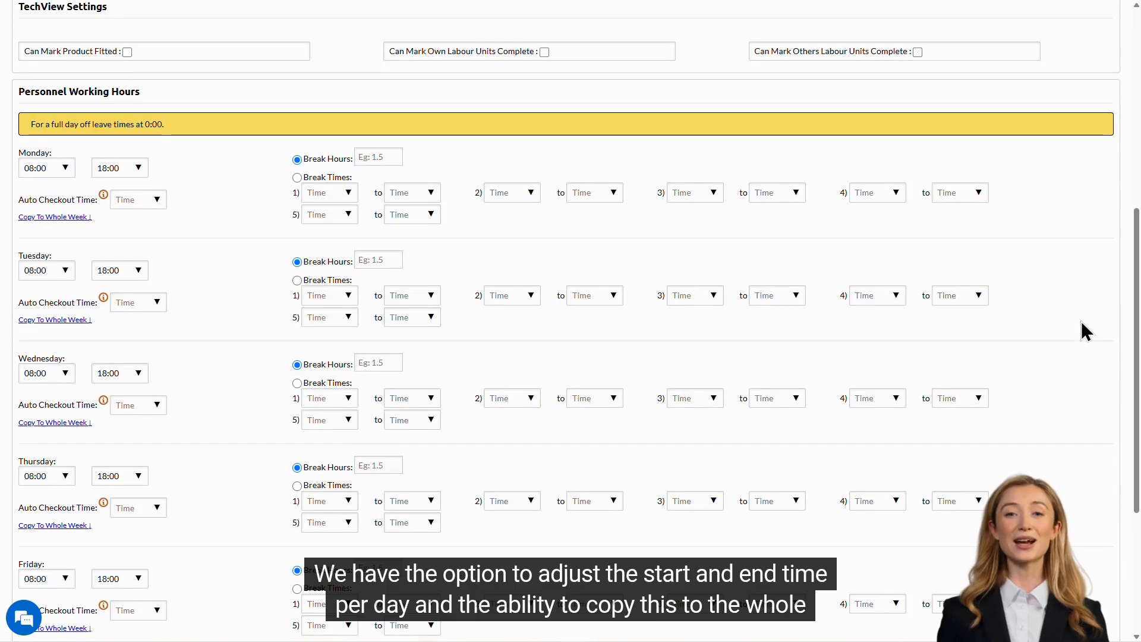
Check Monday's start, end and auto checkout times, leaving them unchanged
click(64, 168)
click(138, 169)
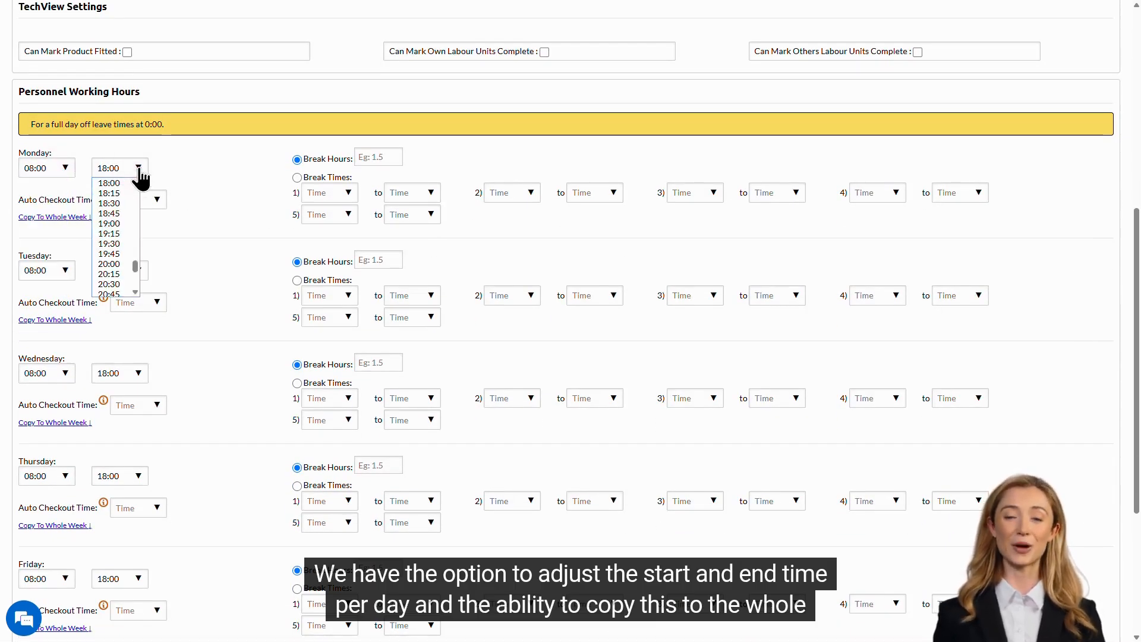
click(186, 165)
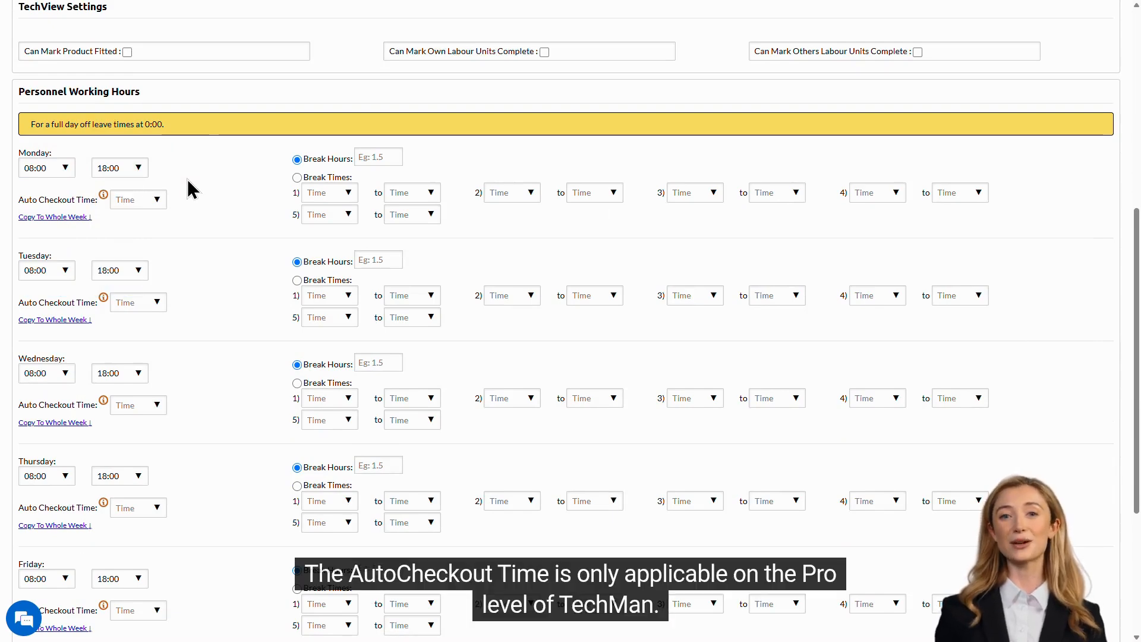
click(155, 201)
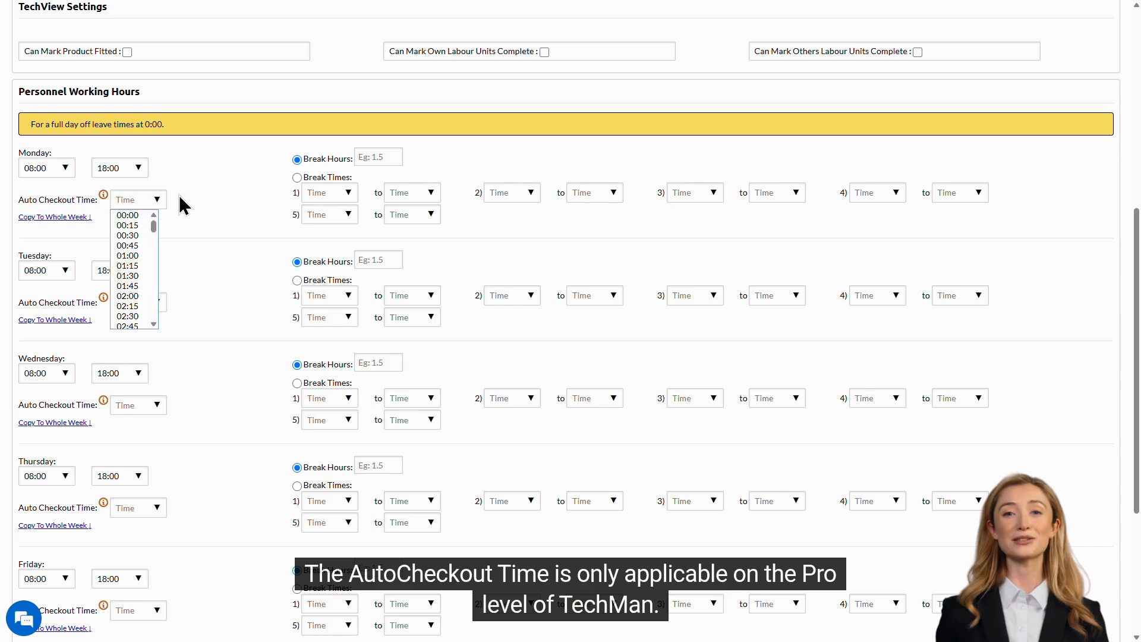
click(182, 197)
Set Monday's first break to 14:00 and save the Tech 5 record
mouse_move(104, 201)
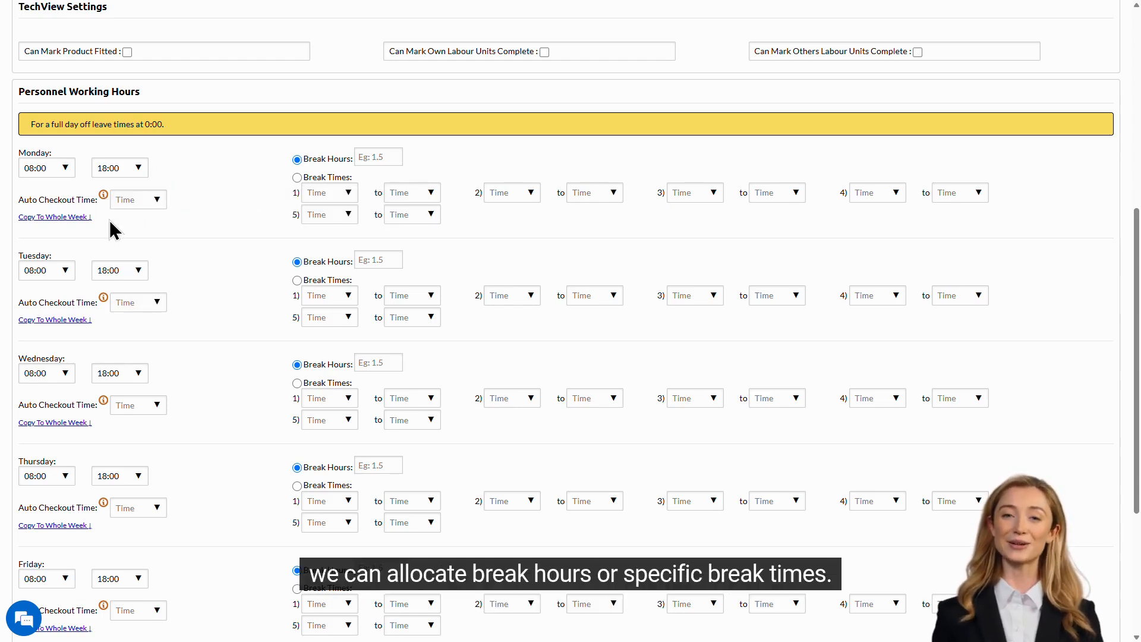
click(348, 193)
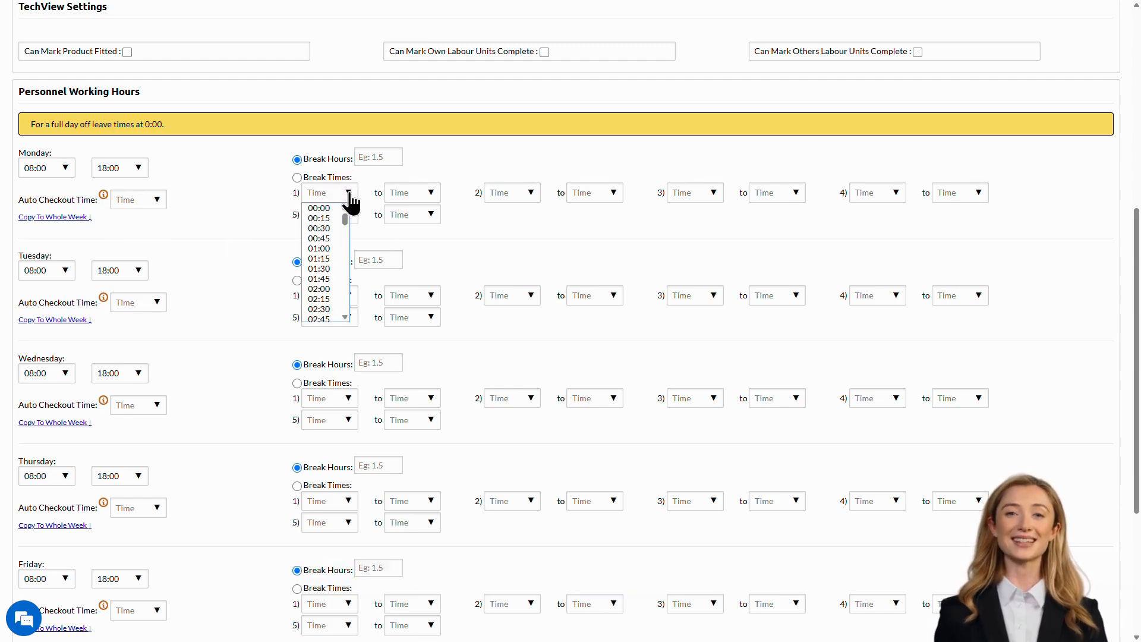
scroll(322, 273, down, 5)
scroll(322, 271, down, 8)
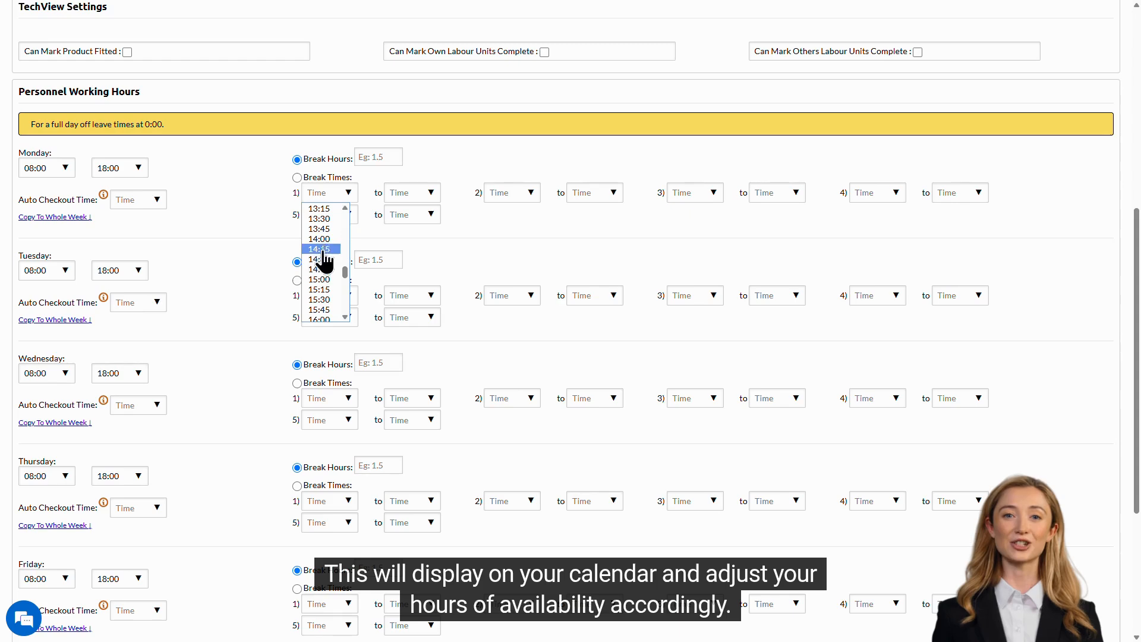
click(321, 250)
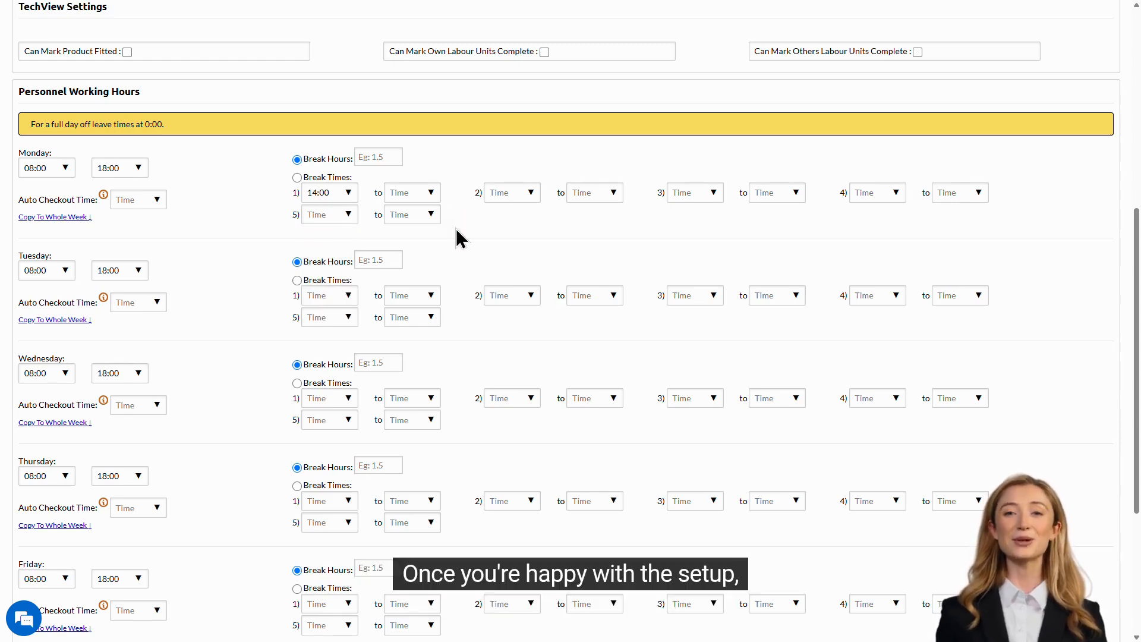
scroll(453, 238, down, 4)
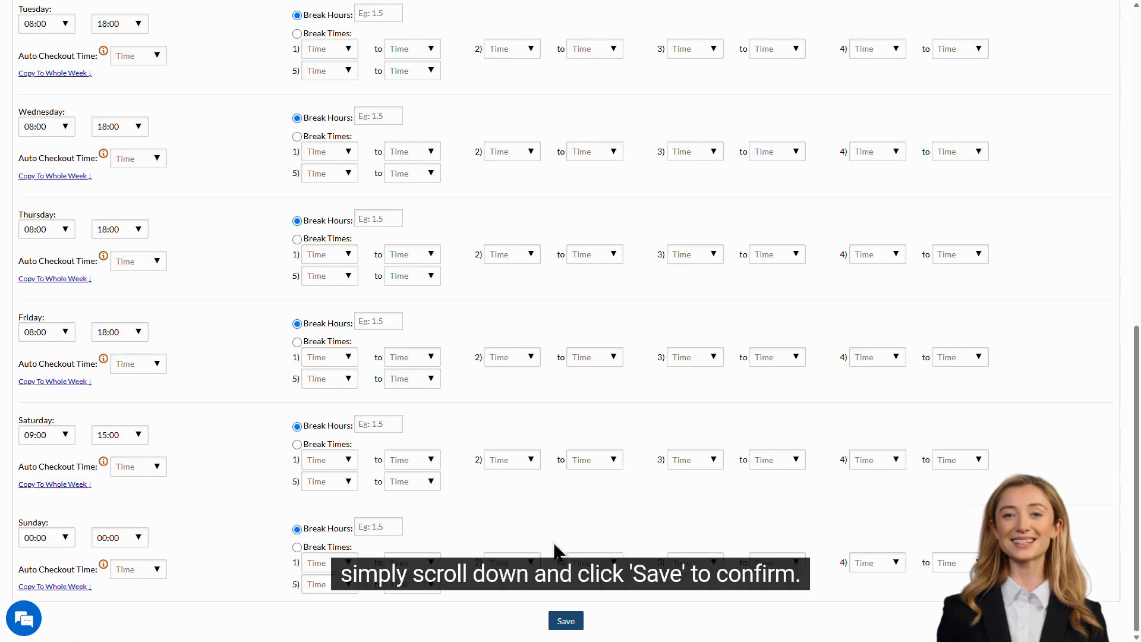
click(572, 630)
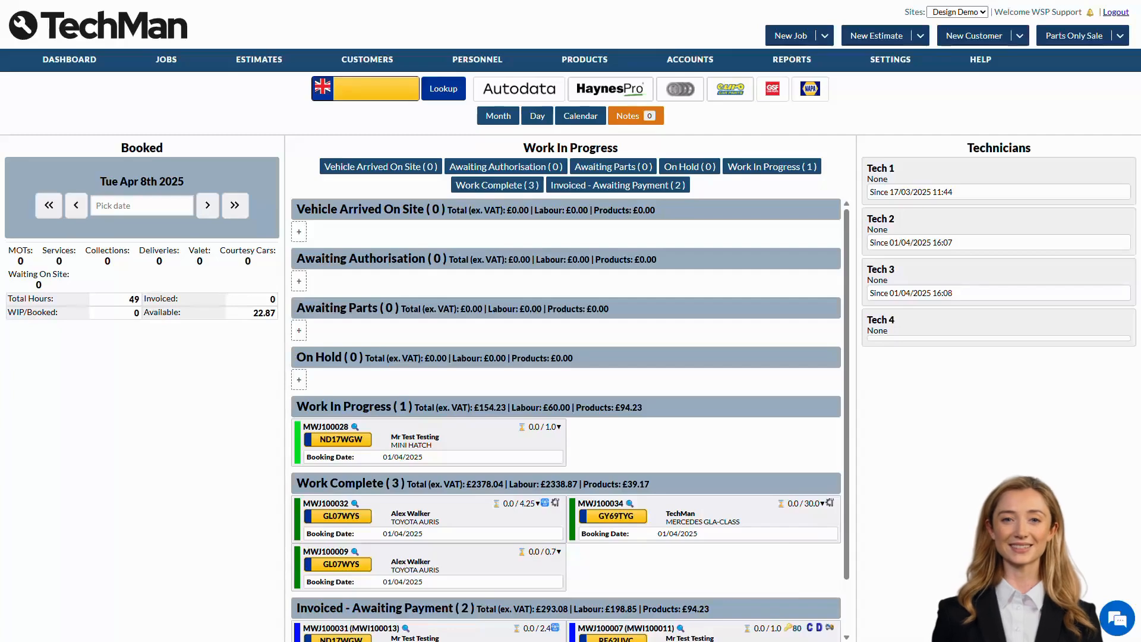
Go to Users under the SETTINGS menu to list existing users
mouse_move(895, 61)
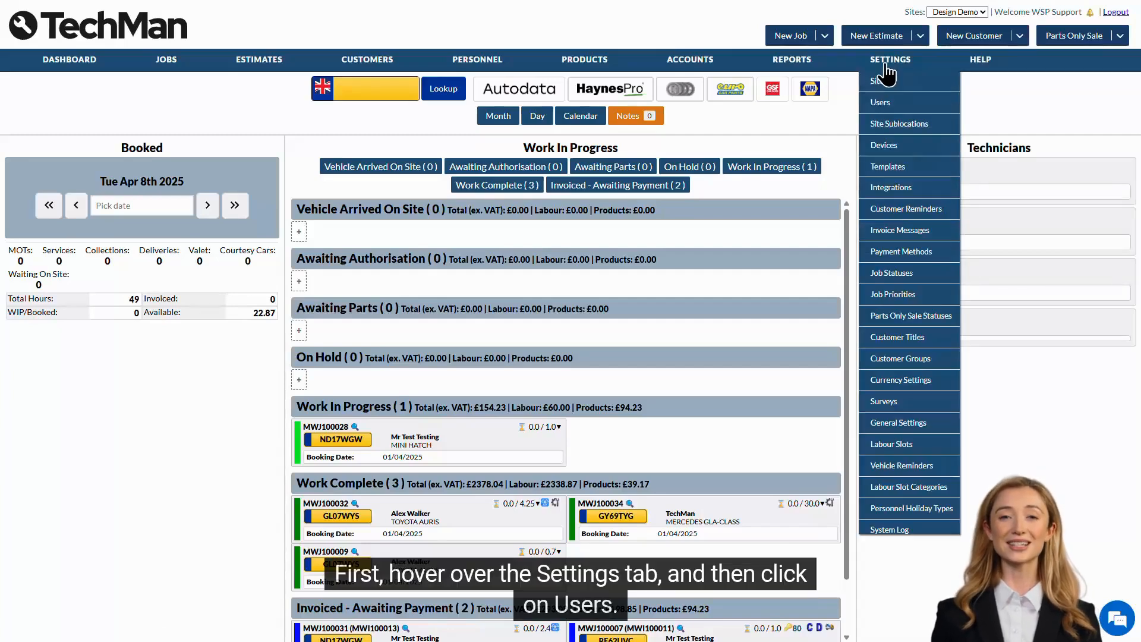
click(910, 105)
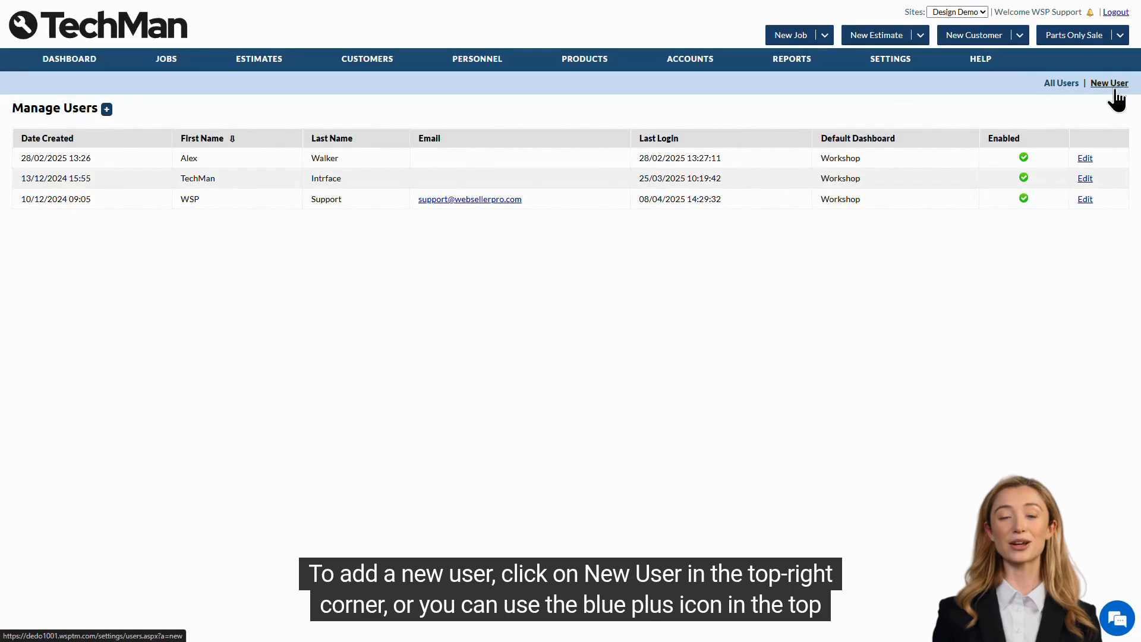
Create a new user and enter their first name, last name, username, password and e-mail
click(107, 110)
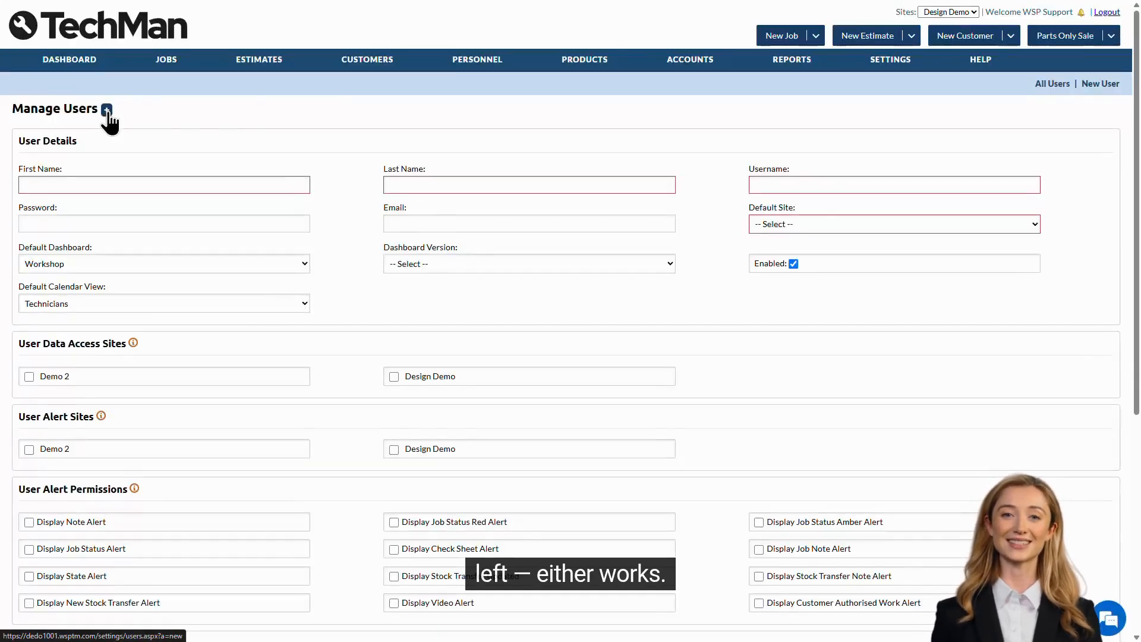
click(278, 181)
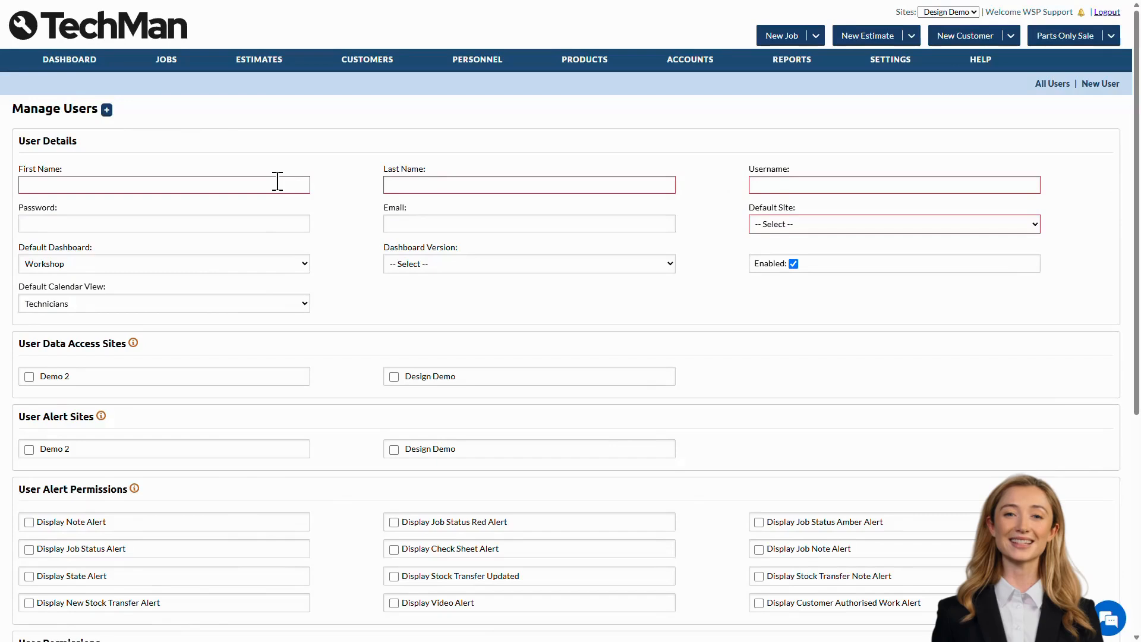
text(John)
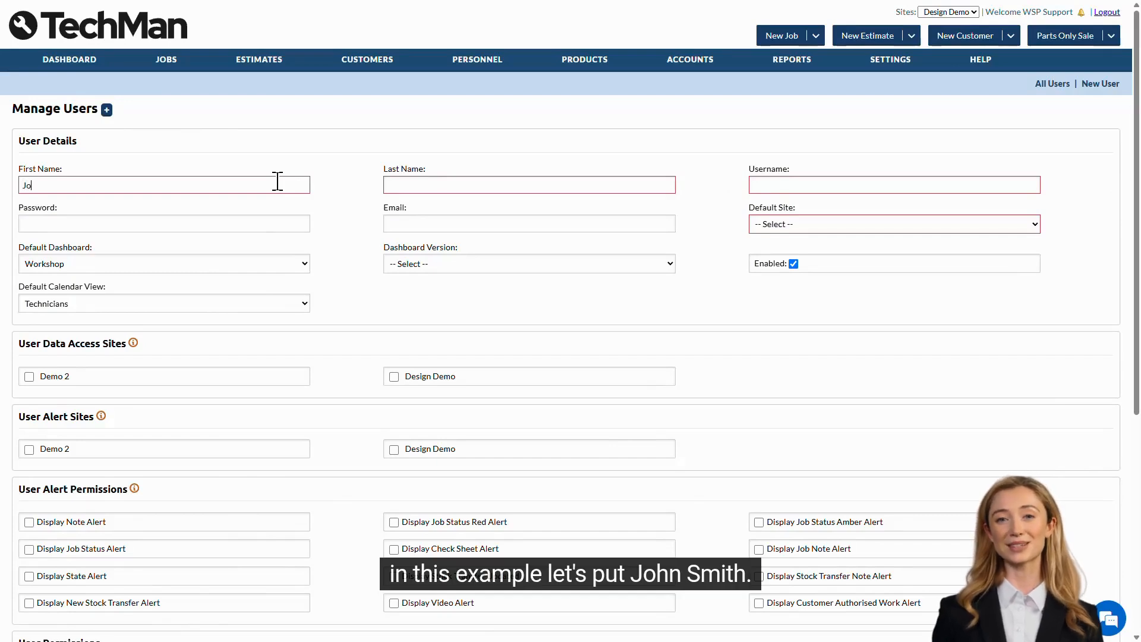
key(Tab)
text(Smith)
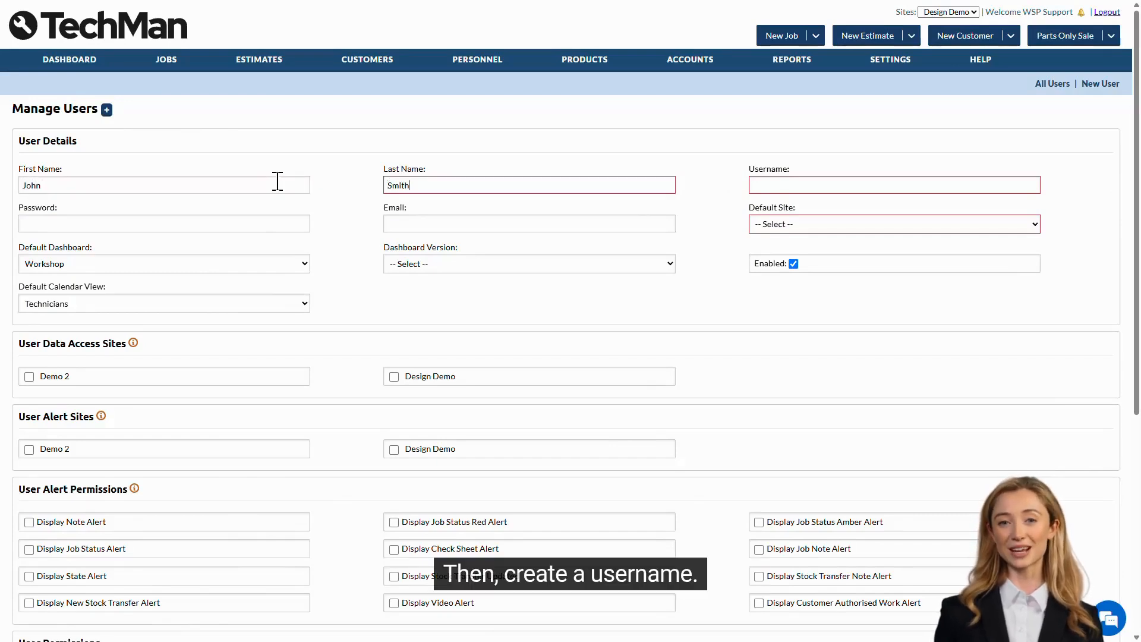
key(Tab)
text(John.Smith)
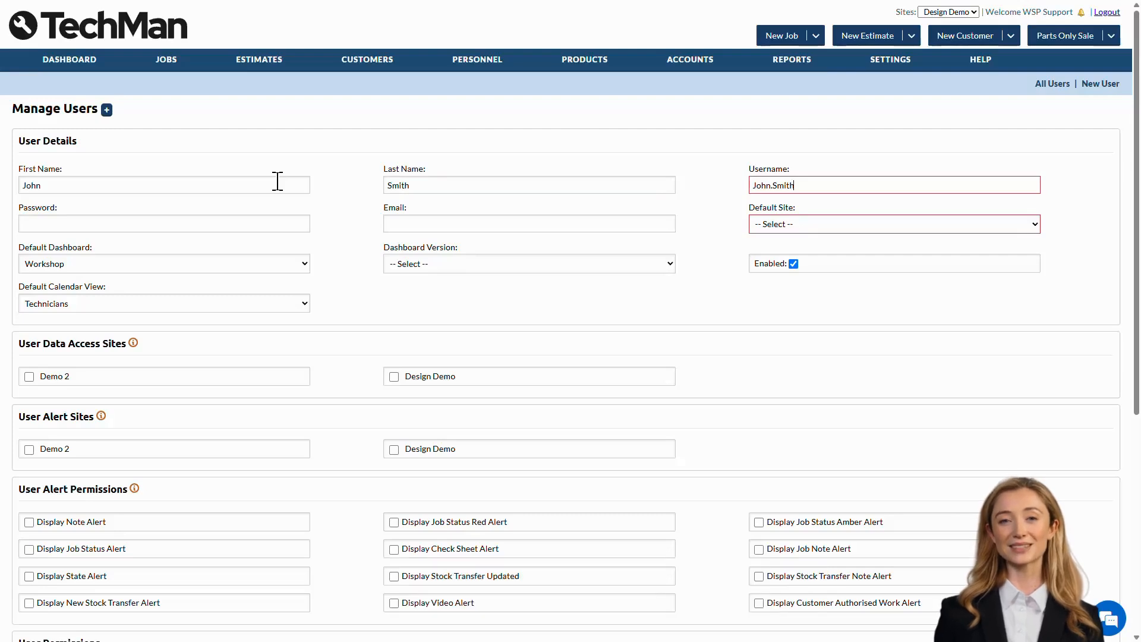
key(Tab)
text(••••••••••••)
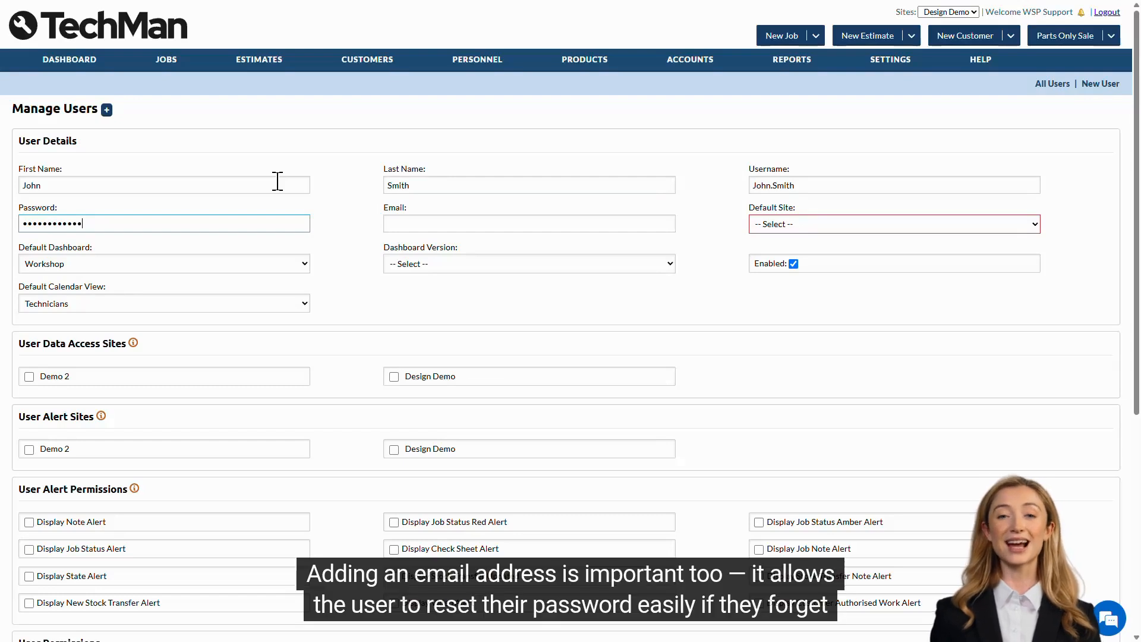
key(Tab)
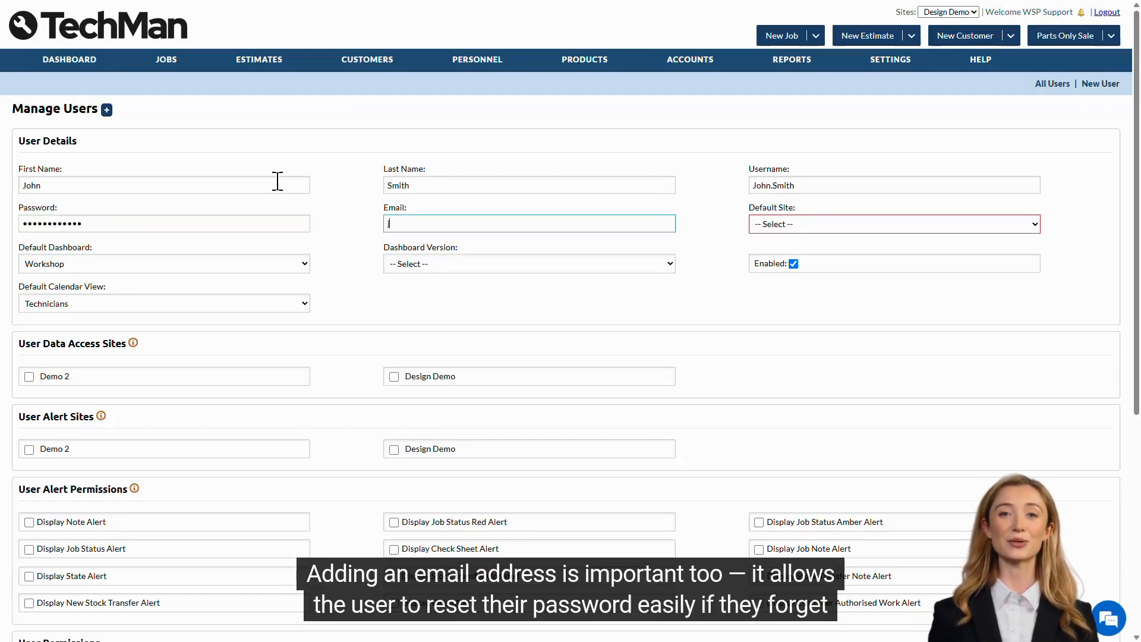
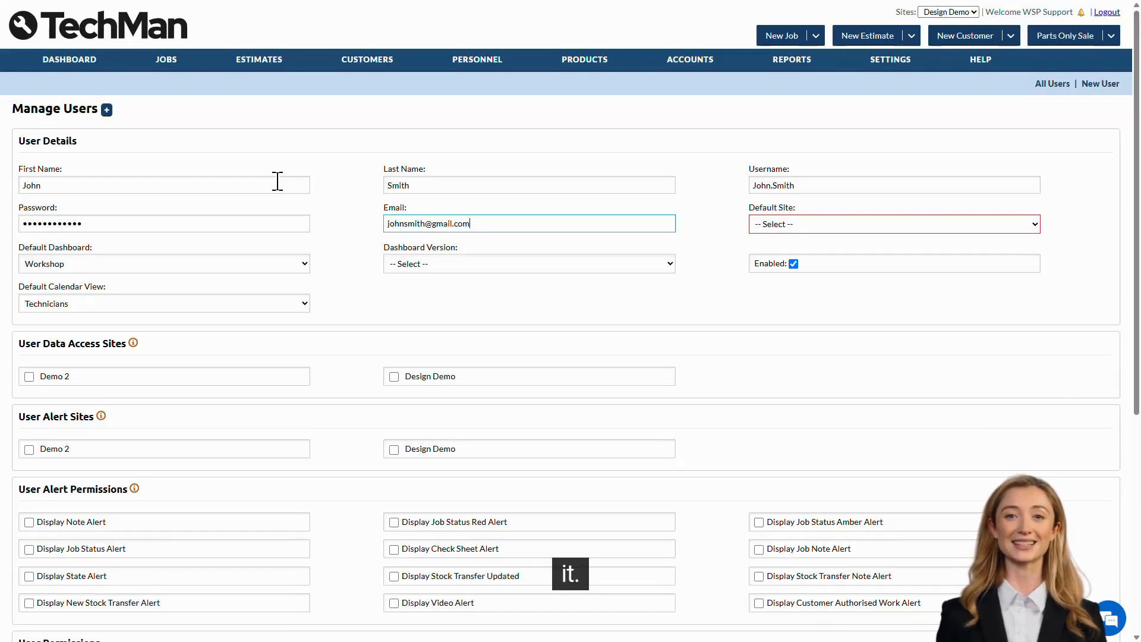
Set default site Design Demo, dashboard Digital Kanban Board (Day), and data access to Design Demo and Demo 2
click(861, 226)
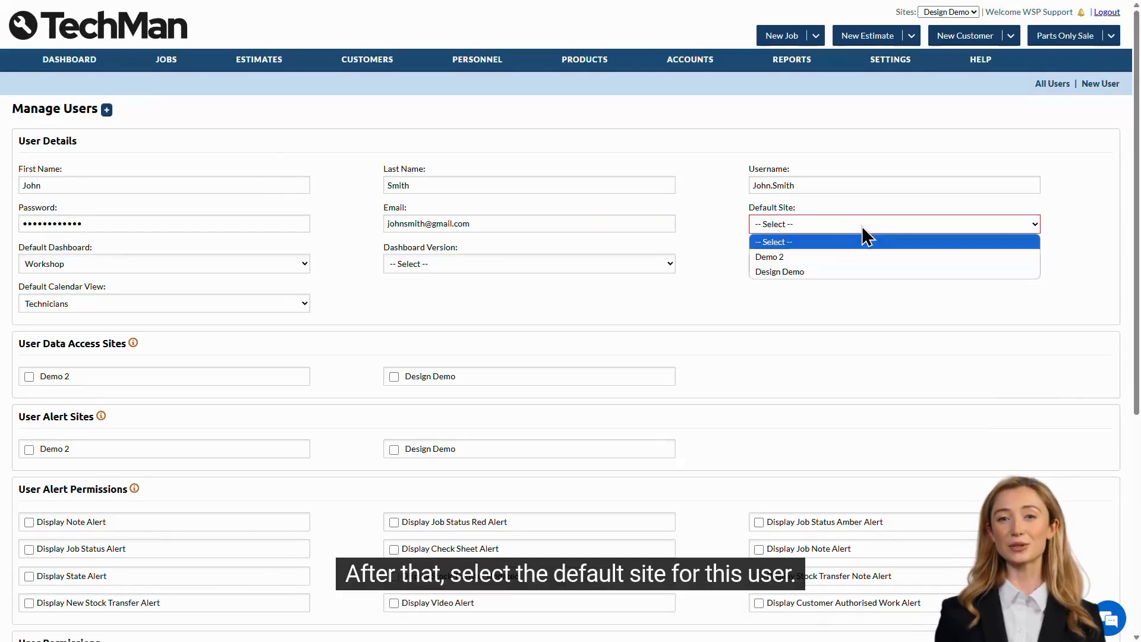
click(862, 271)
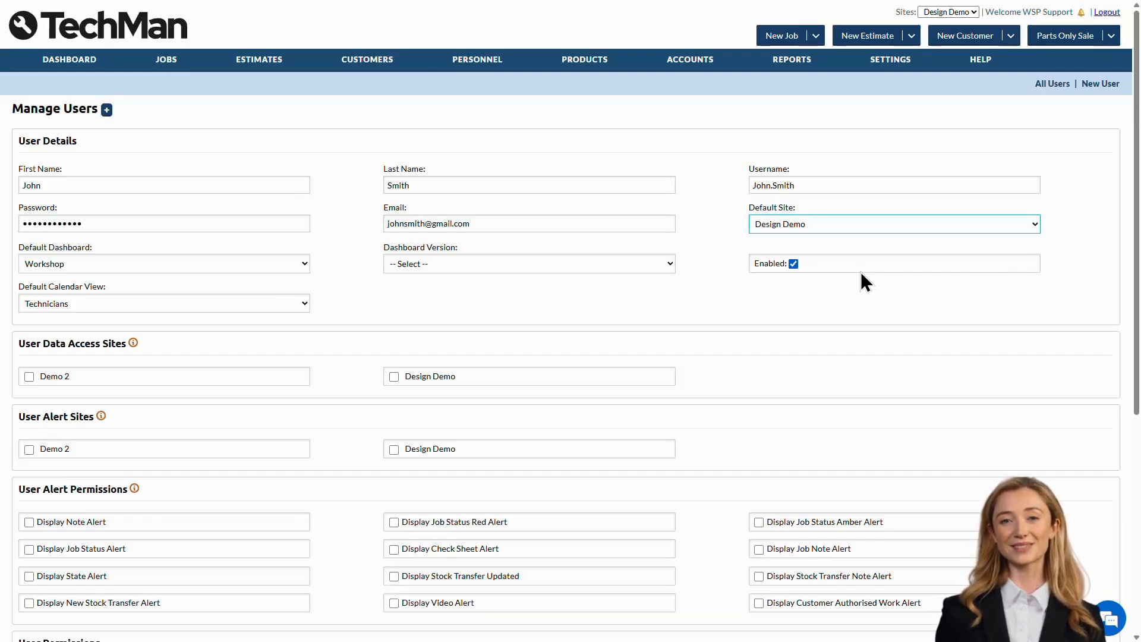
click(584, 265)
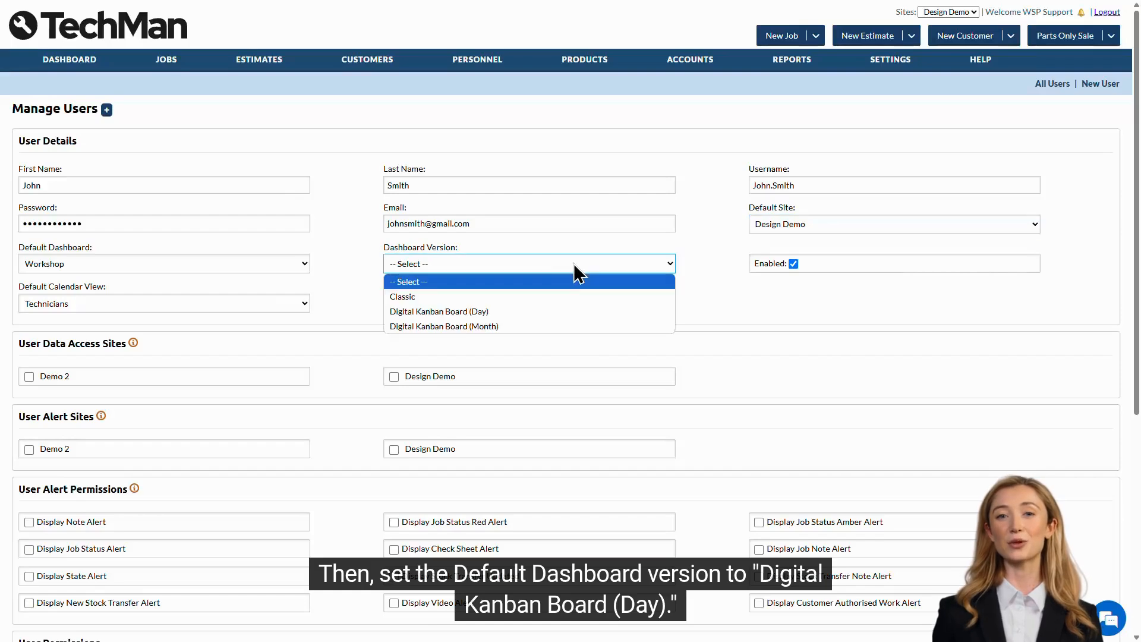
click(557, 311)
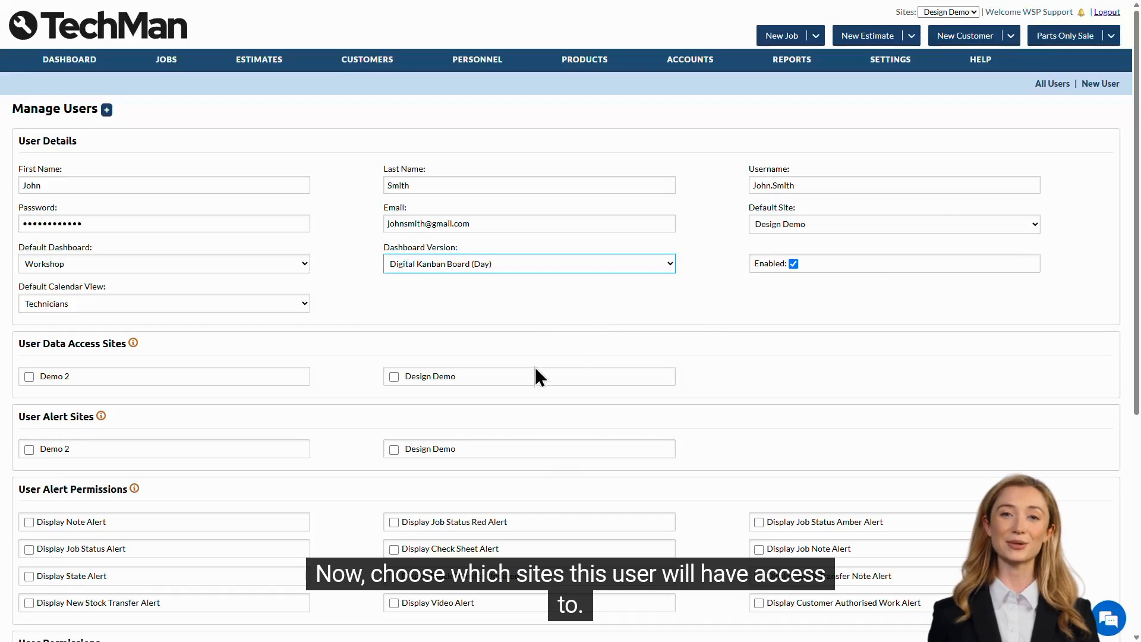
click(409, 376)
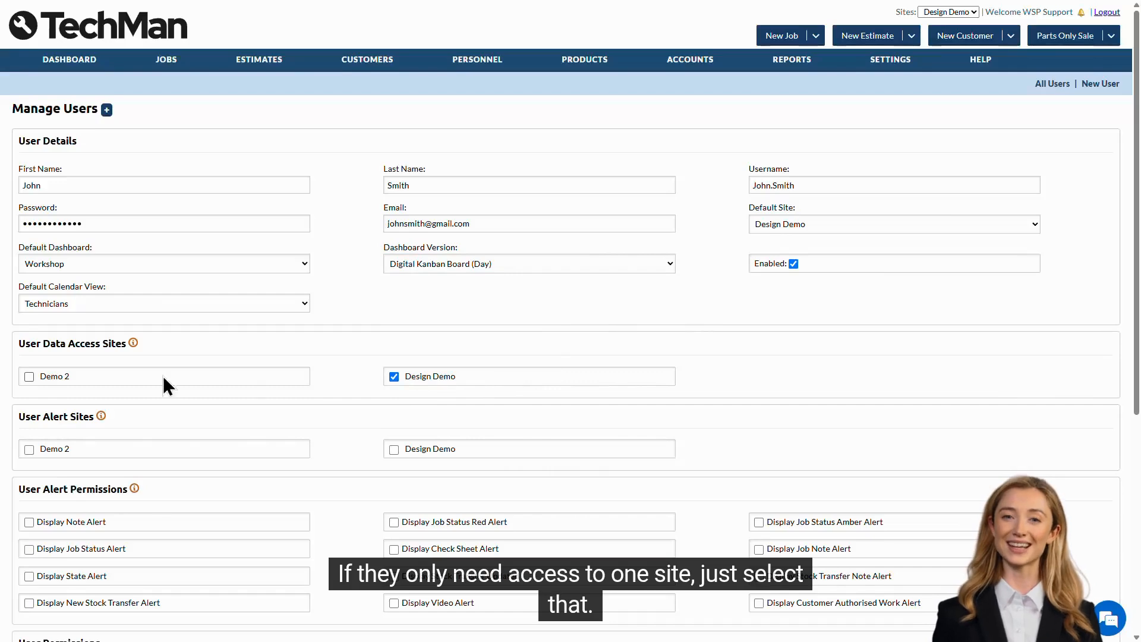
click(49, 375)
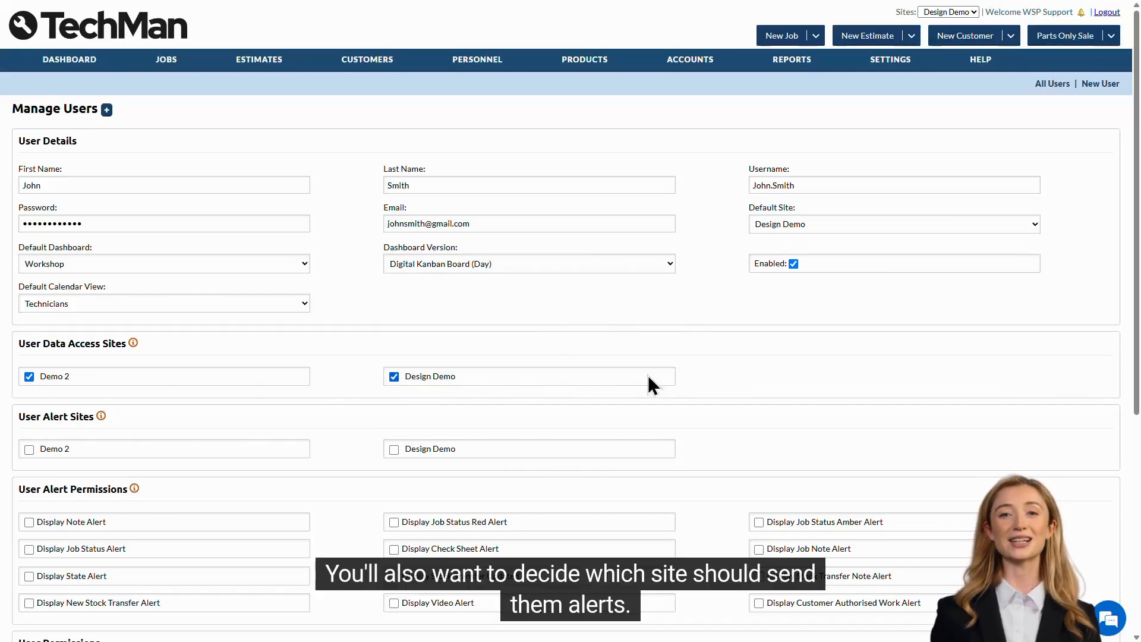
Enable Design Demo alerts plus note, job status red, amber and job status alerts
scroll(706, 373, down, 4)
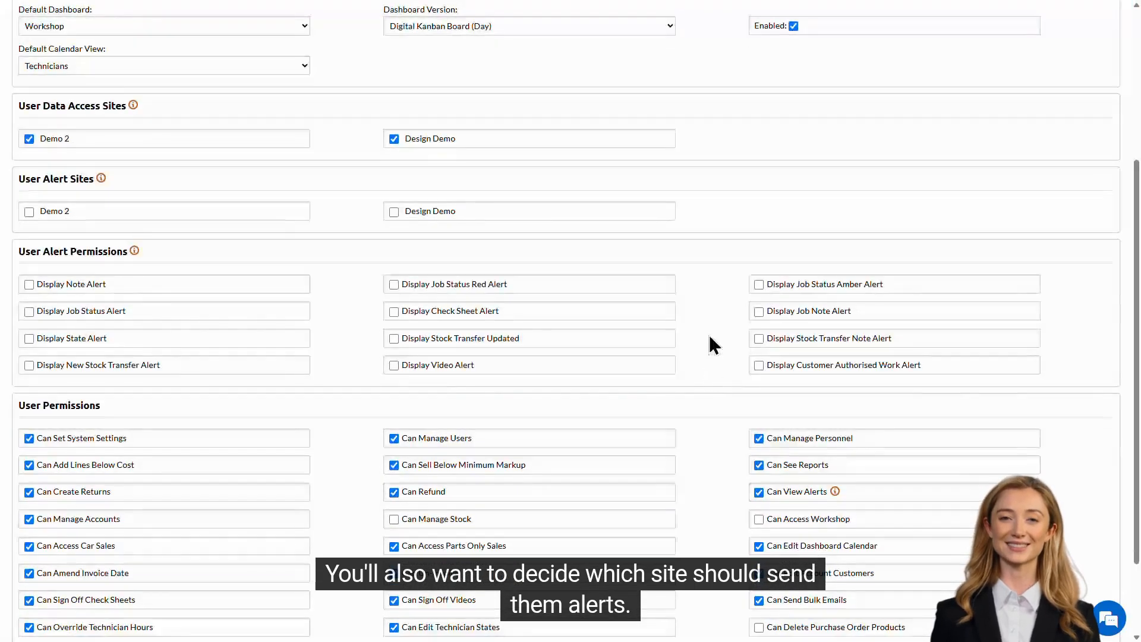
click(483, 213)
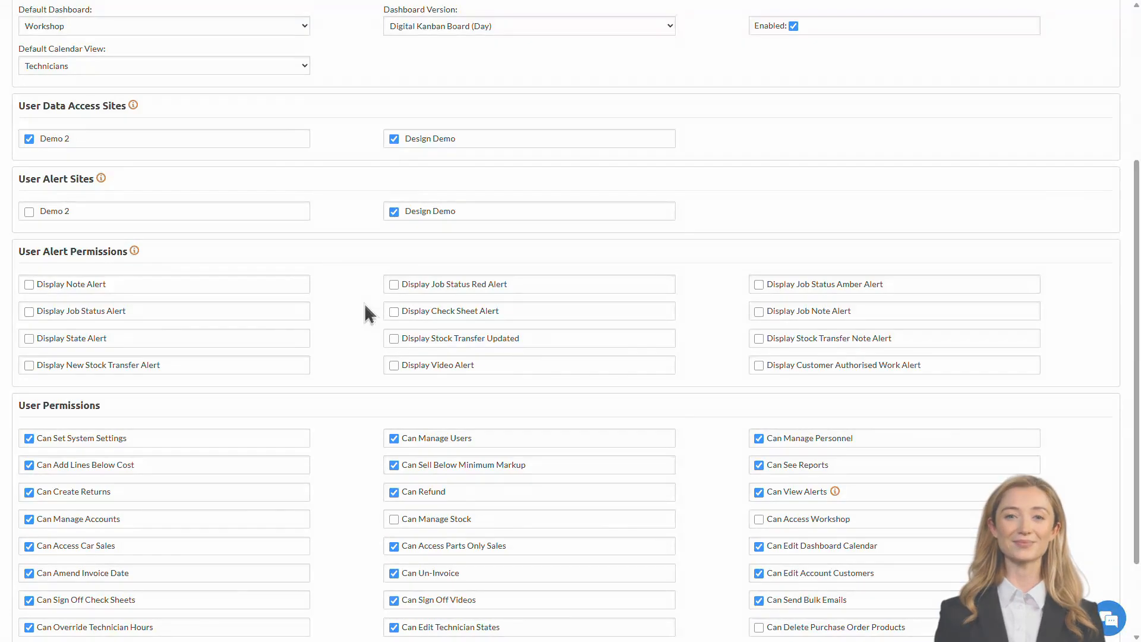
click(298, 285)
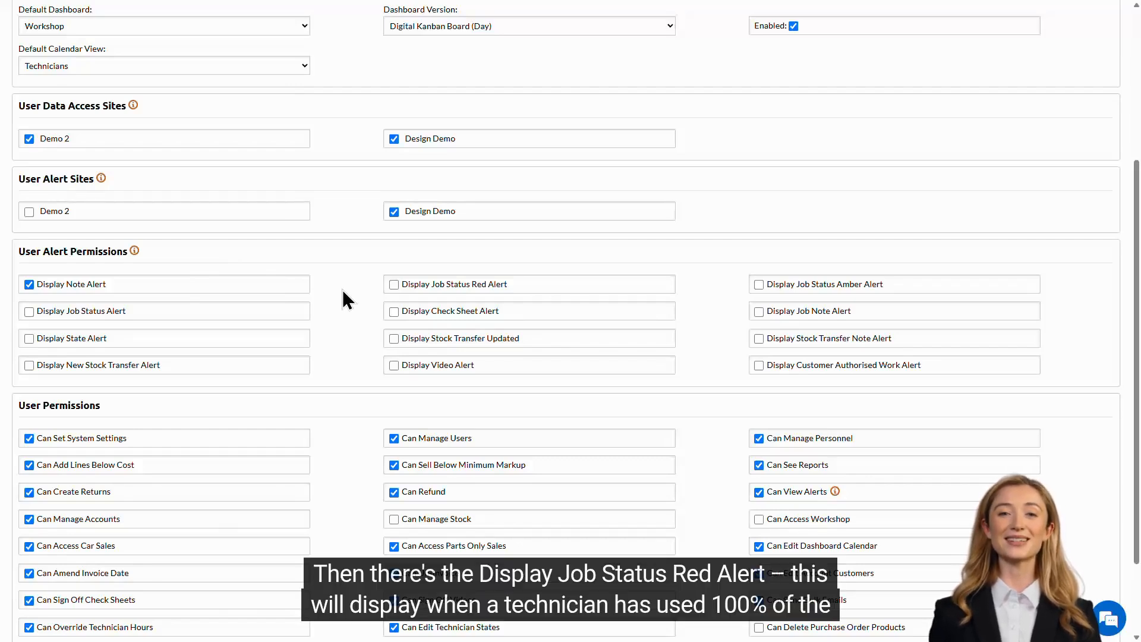
click(519, 283)
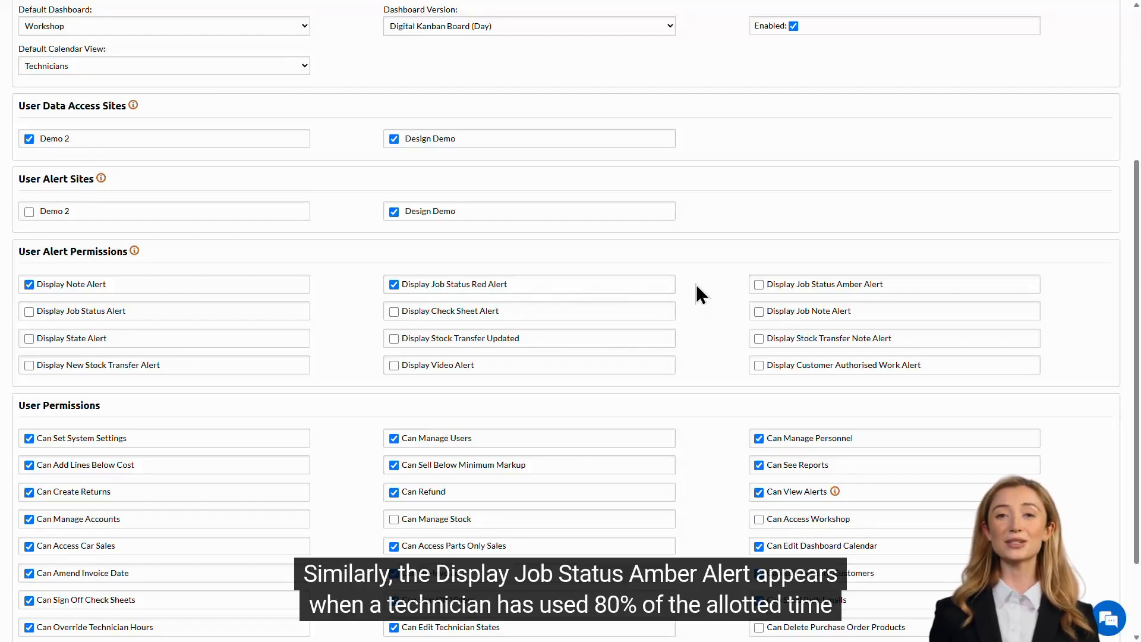
click(893, 287)
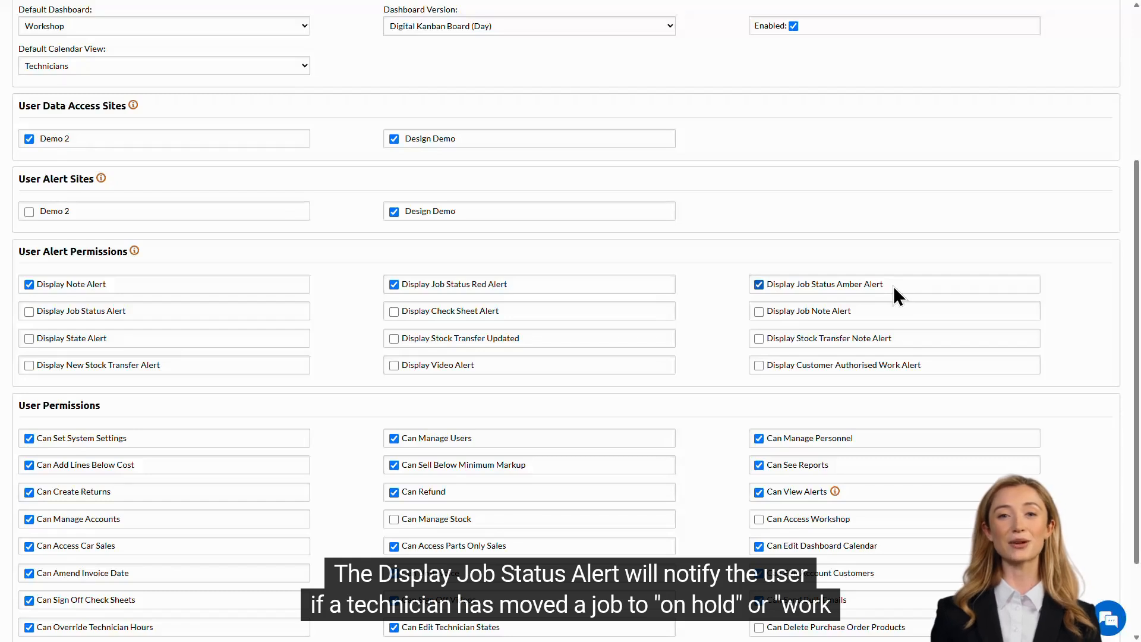
click(166, 311)
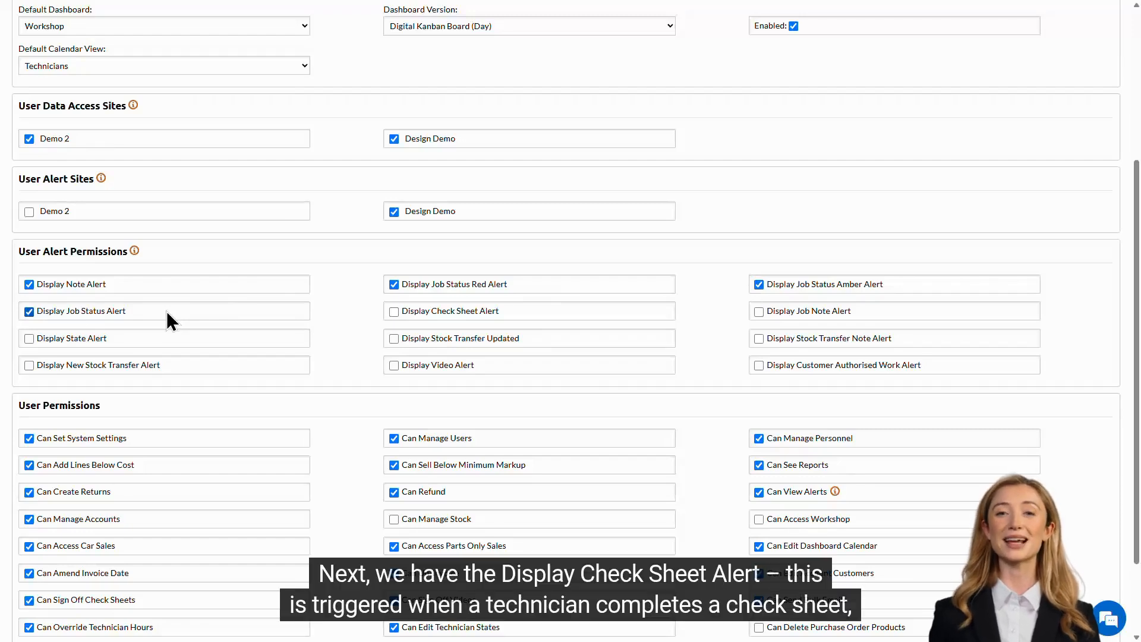
Enable Check Sheet, Job Note, State, Stock Transfer, Video and Customer Authorised Work alerts
click(527, 313)
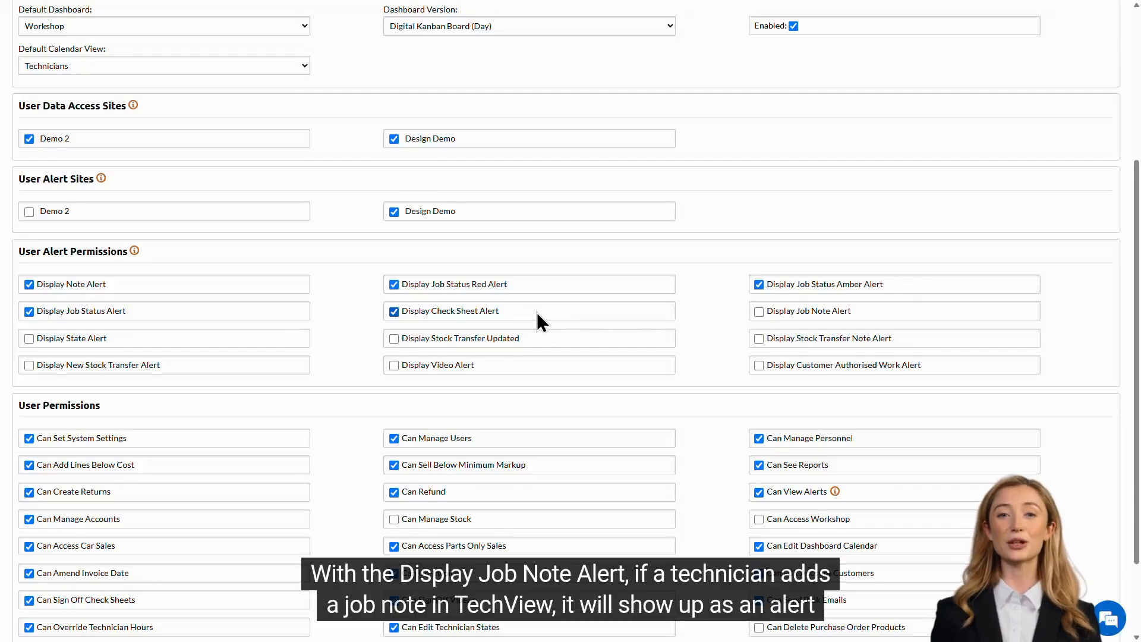
click(887, 315)
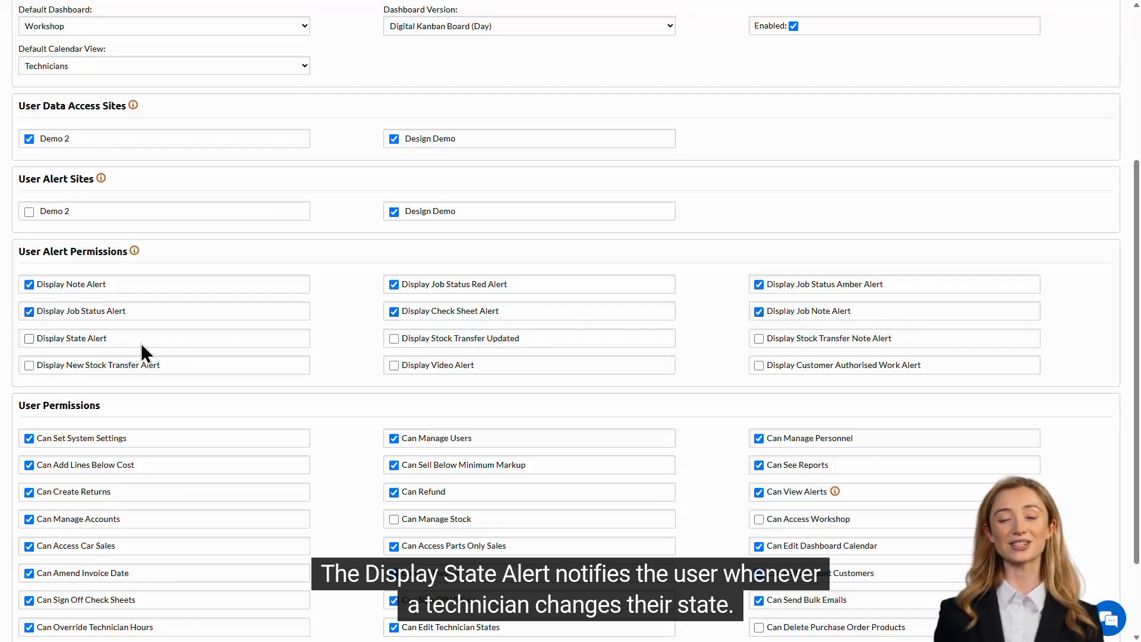
click(167, 341)
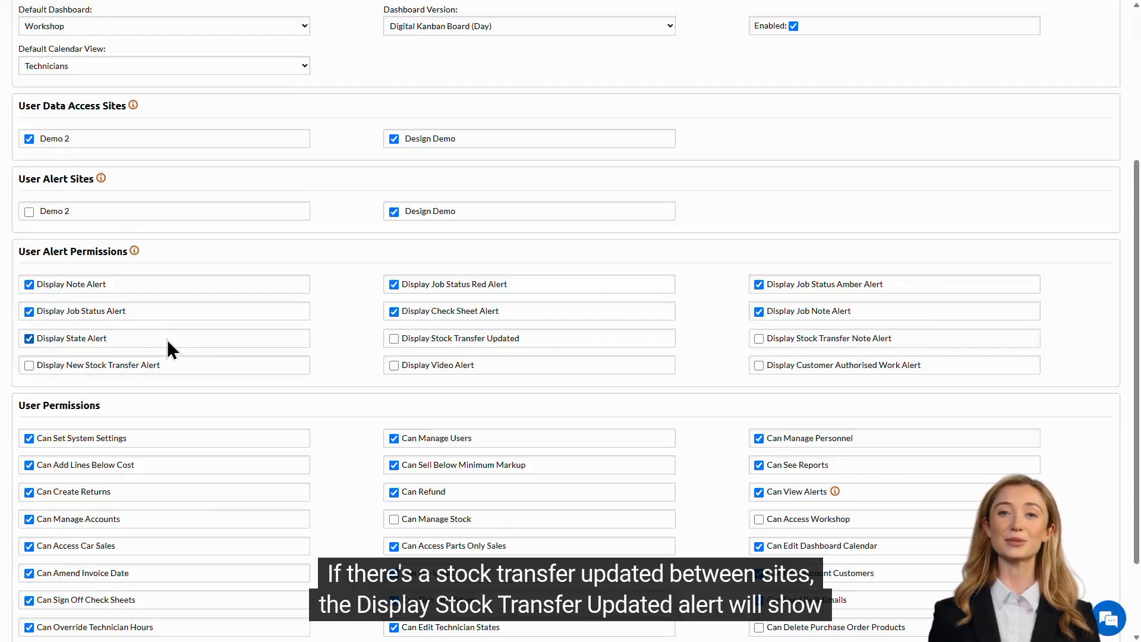
click(555, 340)
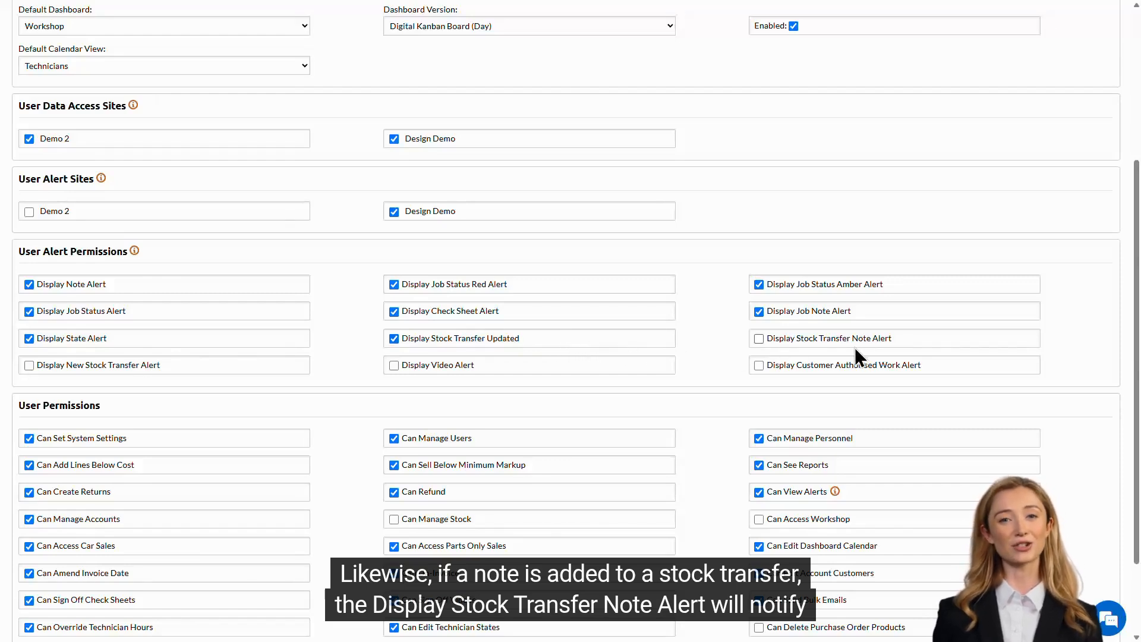
click(913, 338)
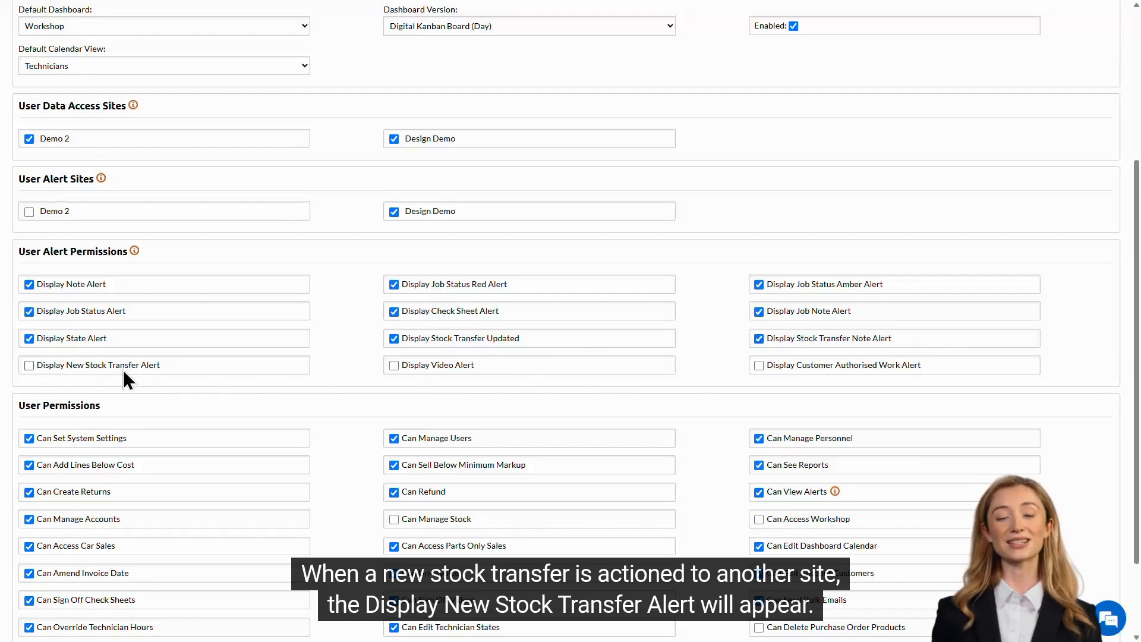
click(187, 364)
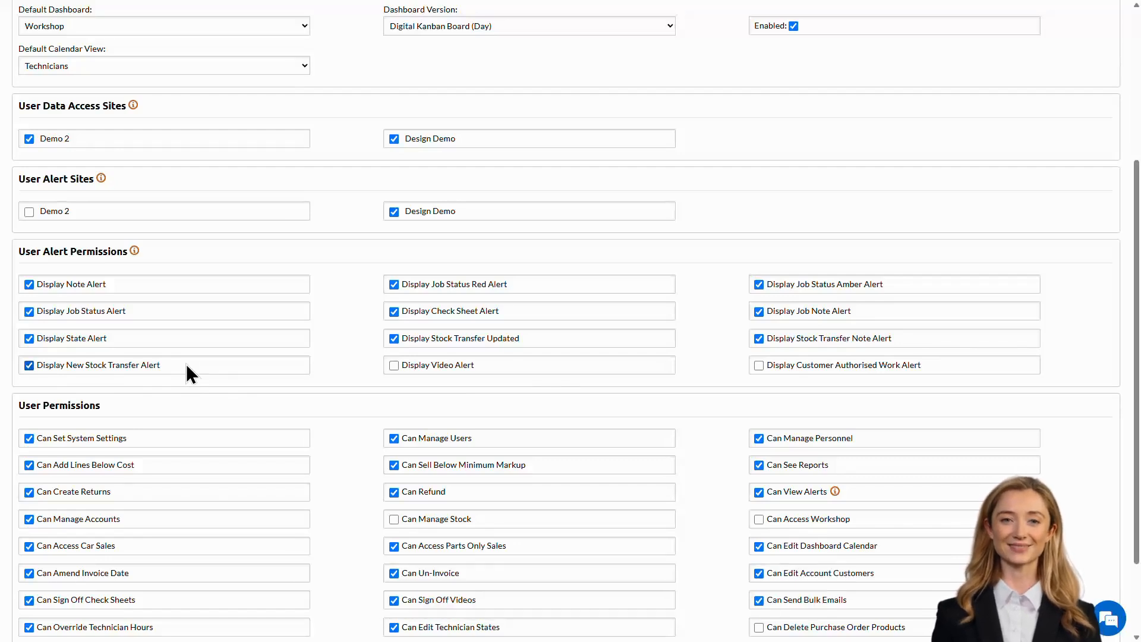
click(493, 374)
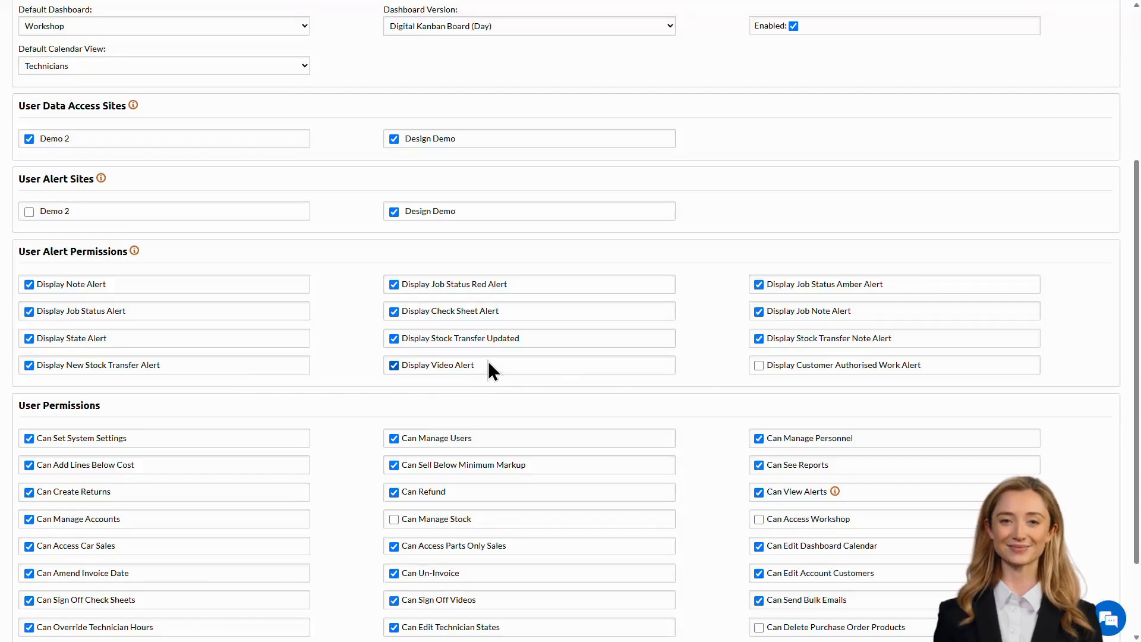
click(940, 366)
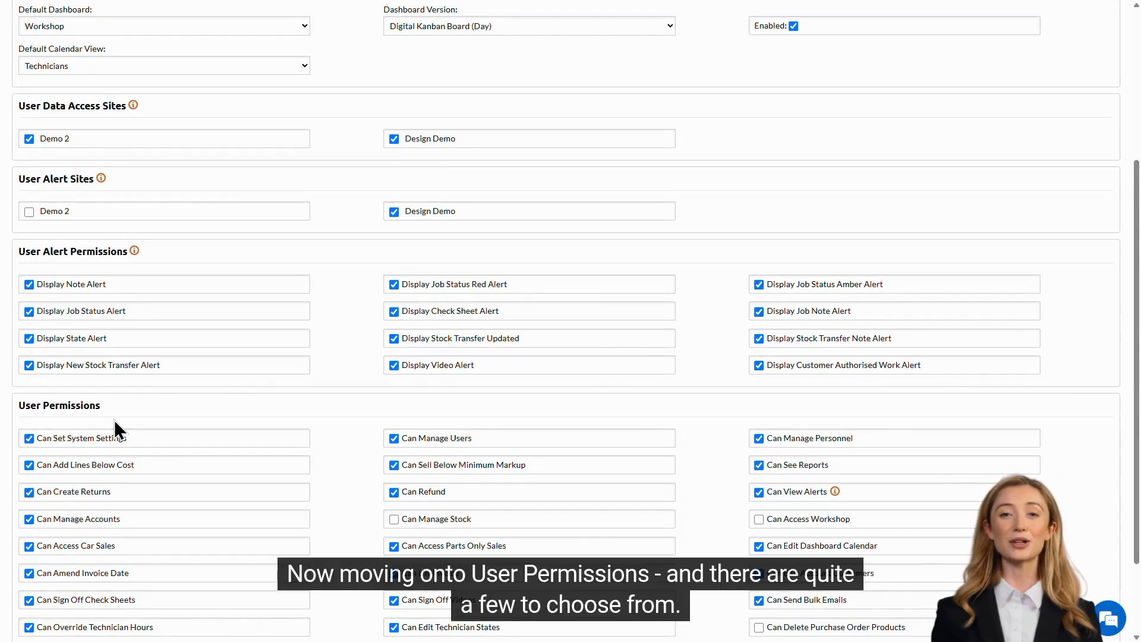
scroll(357, 385, down, 2)
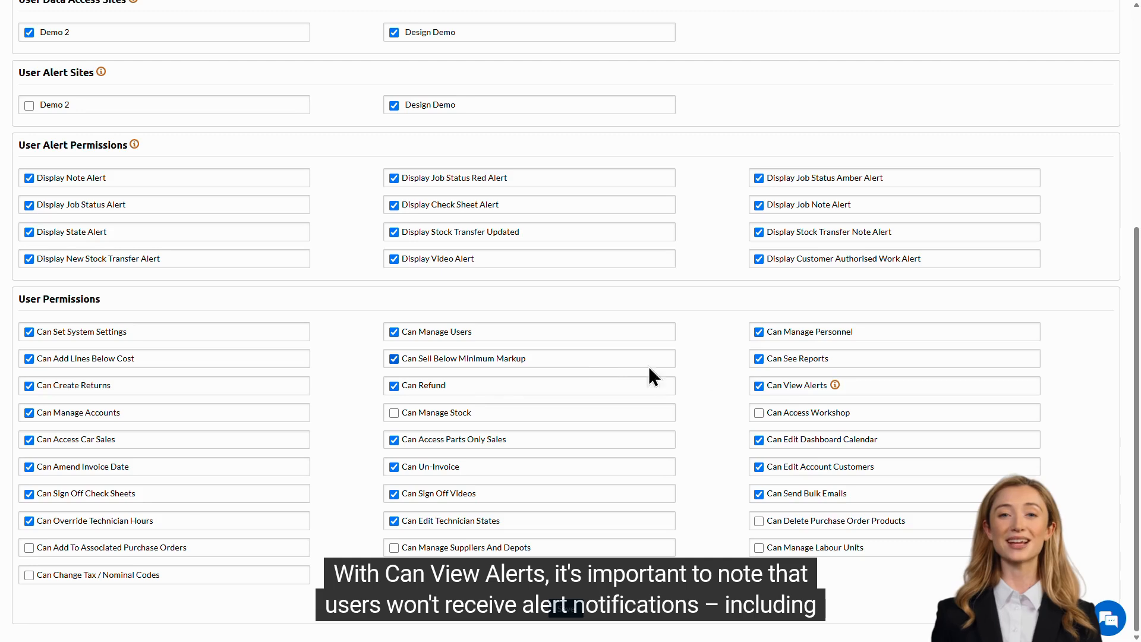
mouse_move(835, 387)
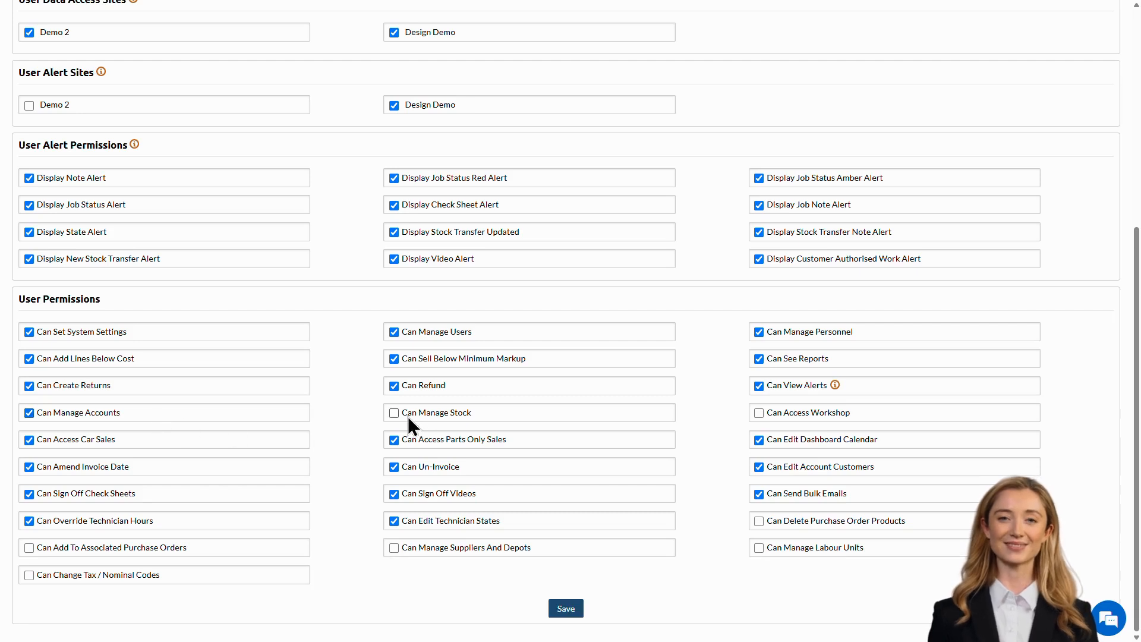
Tick the Can Manage Stock and Can Access Workshop permissions
click(482, 413)
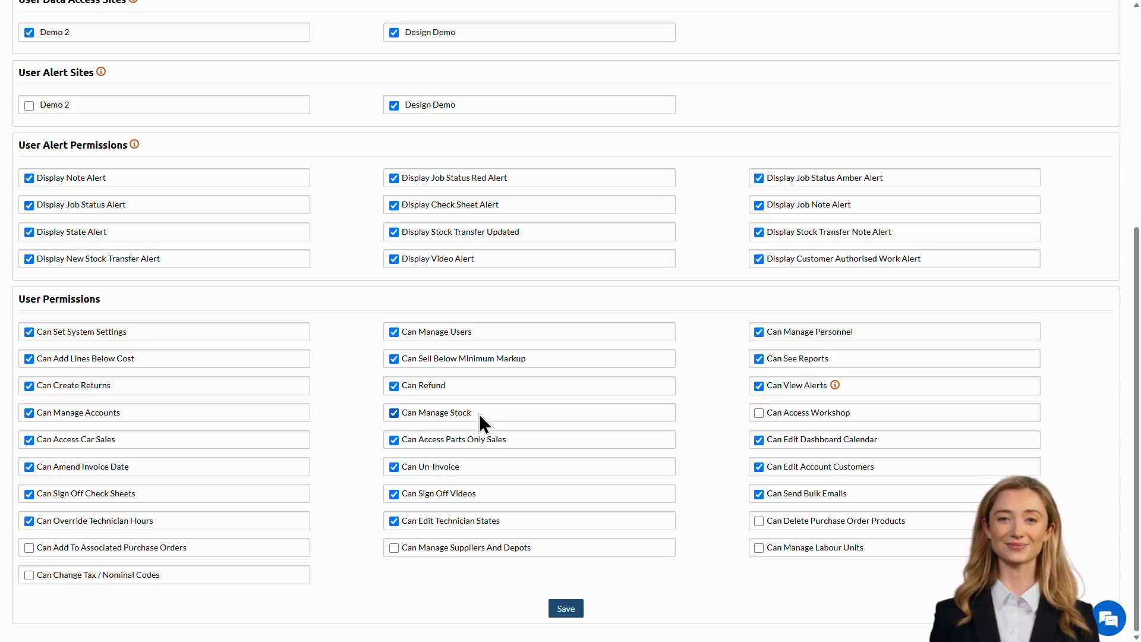
click(871, 413)
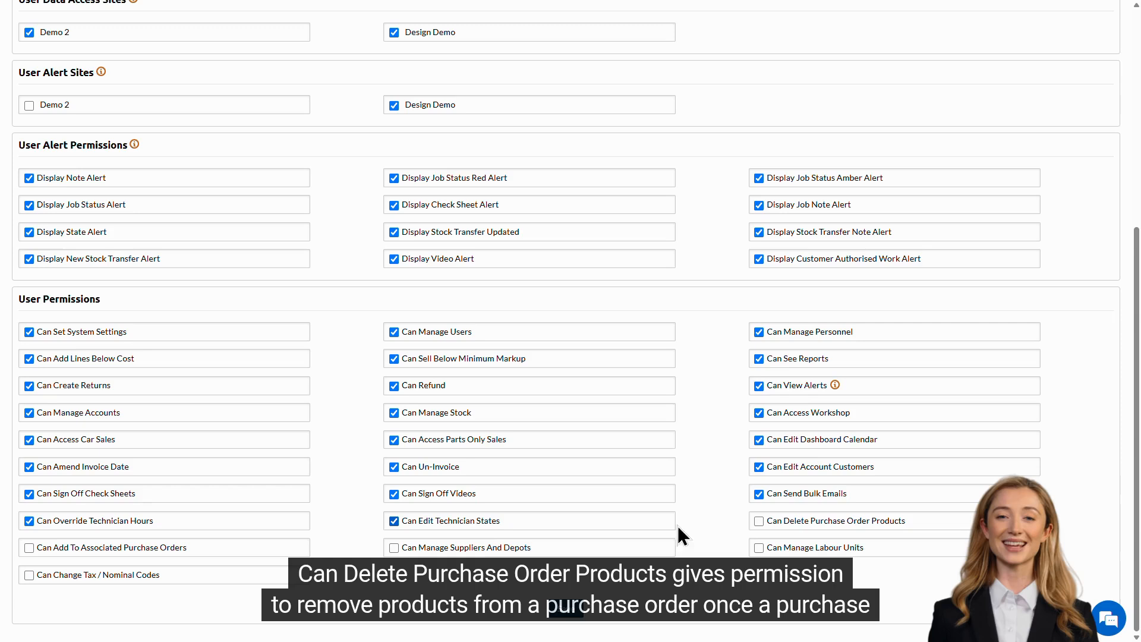
Tick purchase order, Suppliers And Depots, Labour Units and Tax / Nominal Codes permissions
click(920, 522)
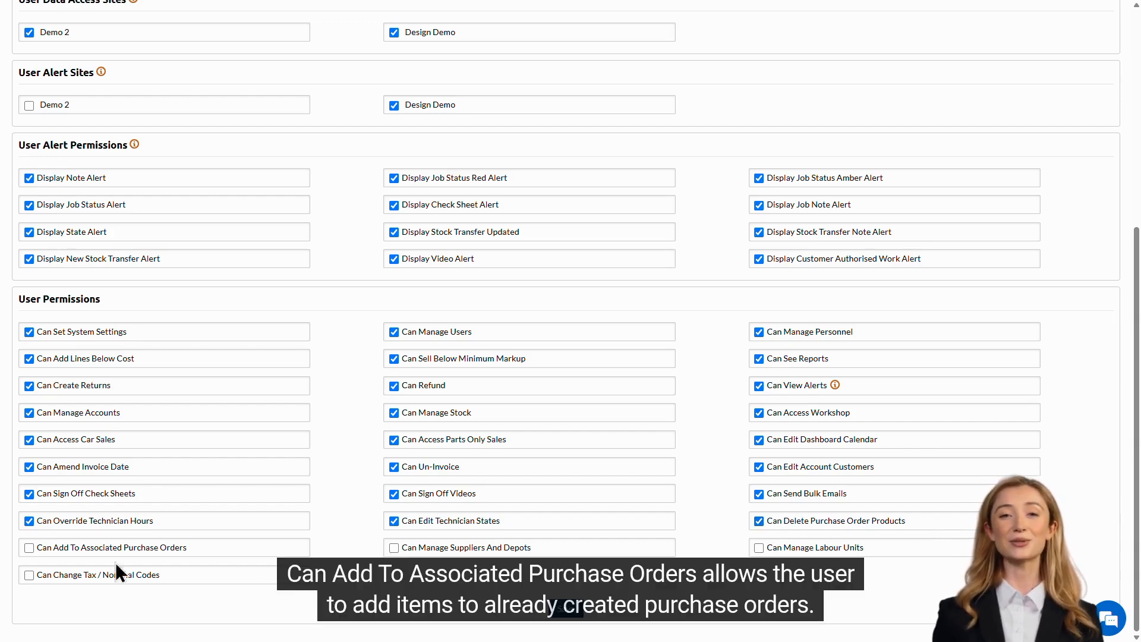
click(209, 548)
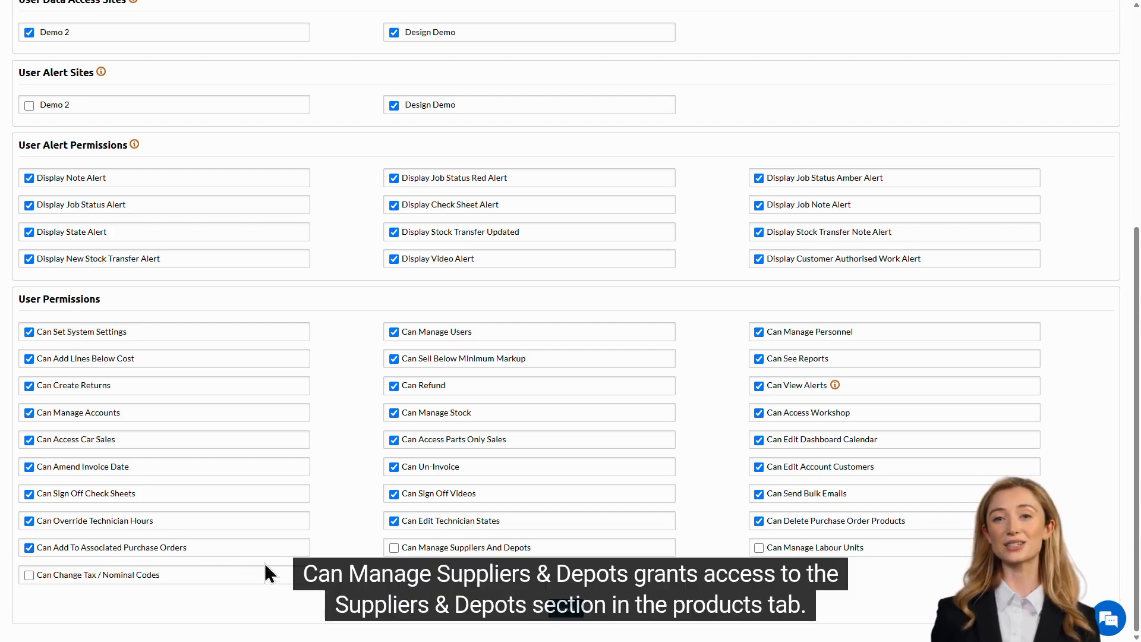
click(541, 549)
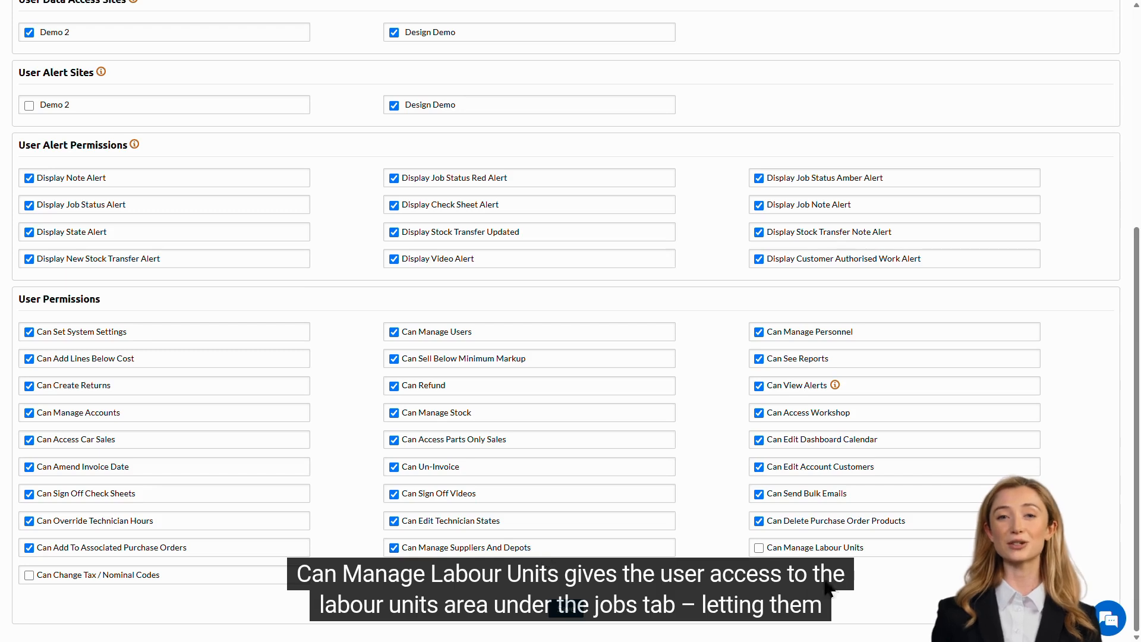
click(876, 547)
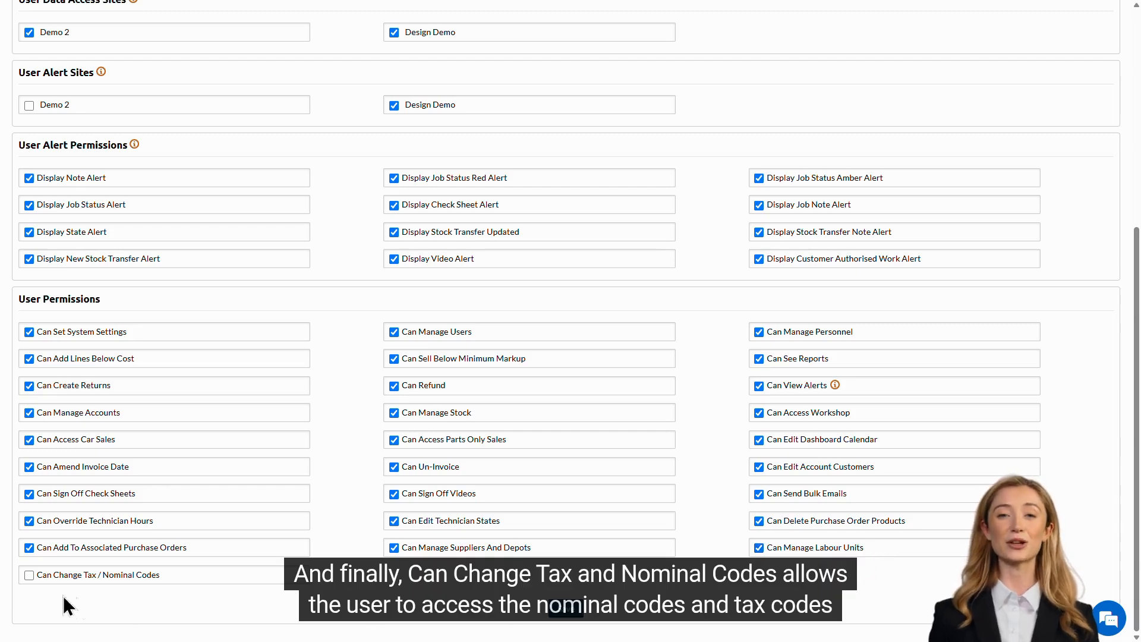
click(186, 576)
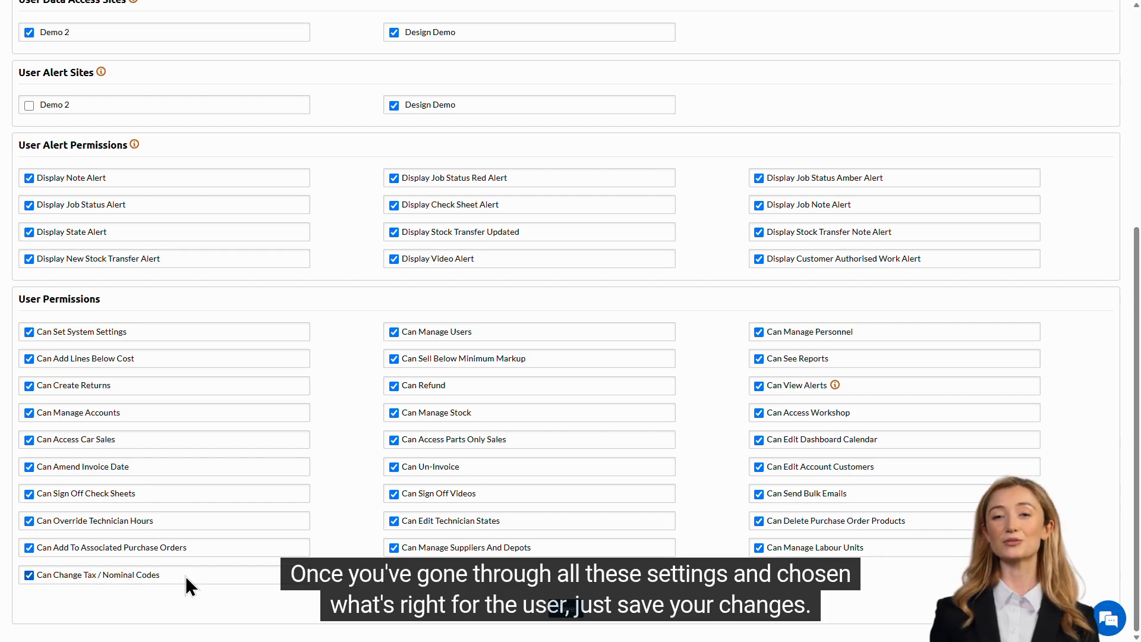
Save the new user's settings from the Manage Users form
click(564, 612)
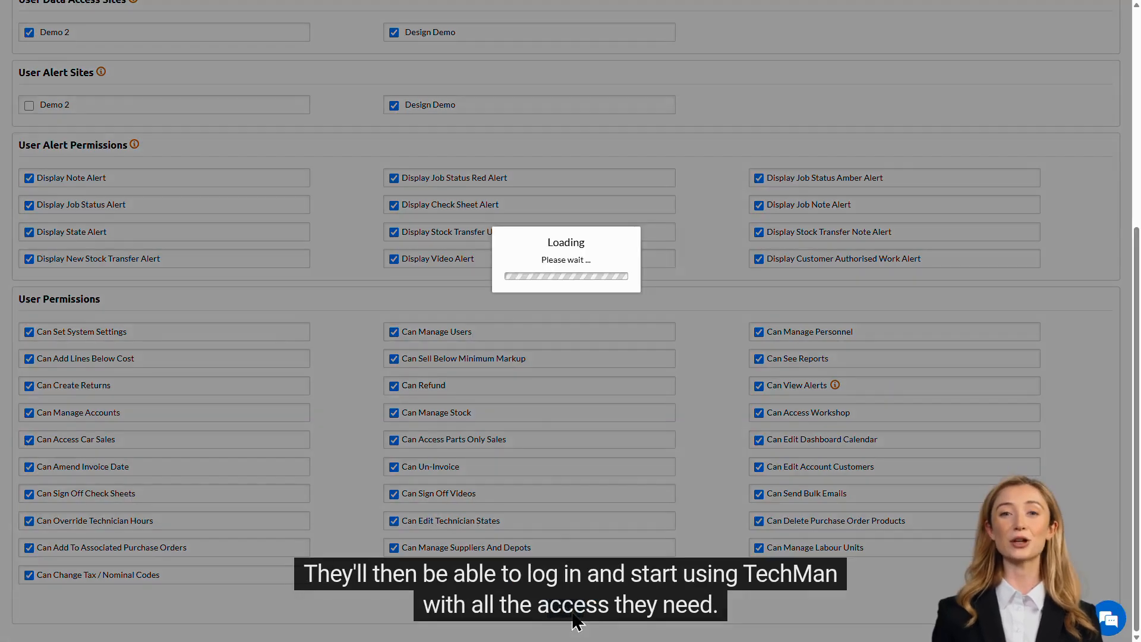